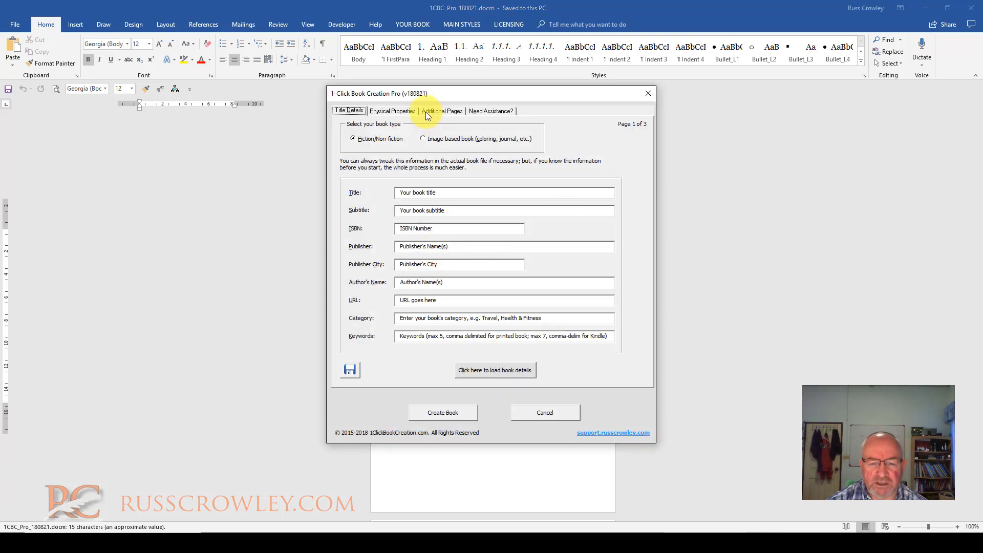
# Step: Load the saved book details from a file in the DelimFiles folder into the title details
pyautogui.click(498, 369)
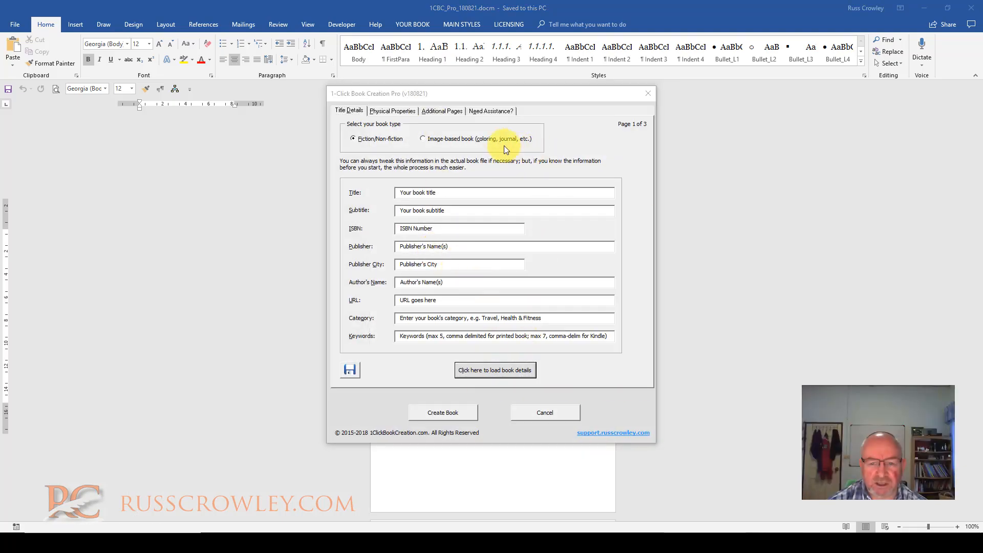
pyautogui.click(526, 194)
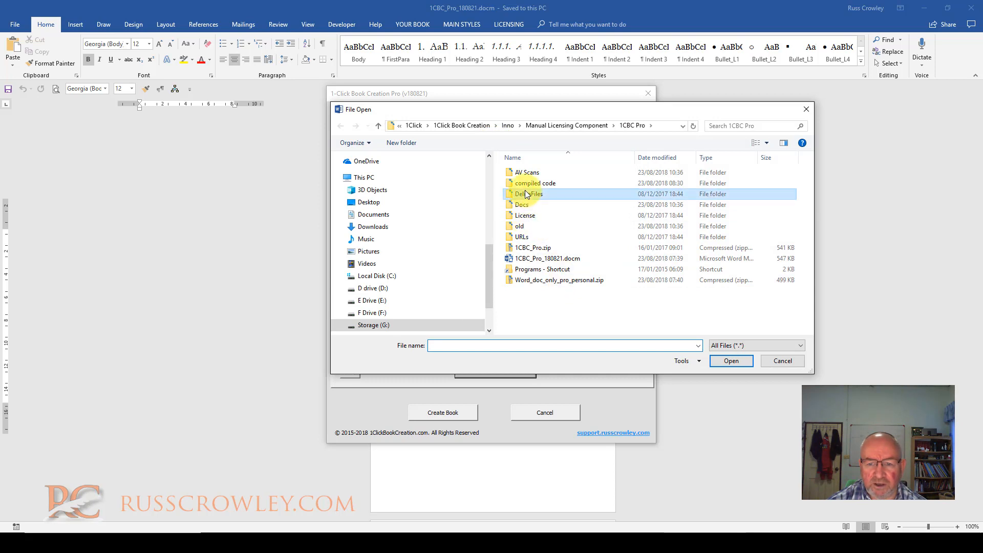
pyautogui.doubleClick(524, 192)
pyautogui.doubleClick(552, 245)
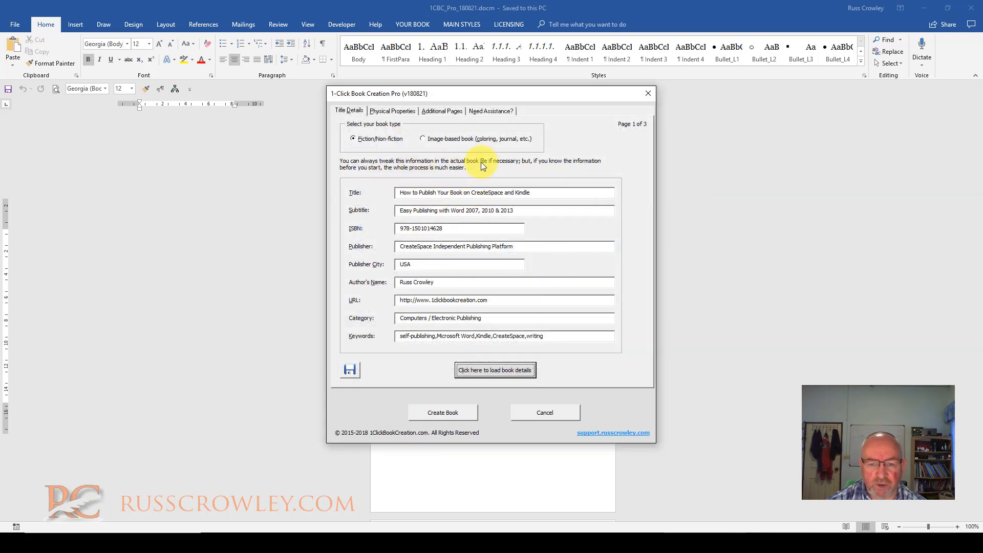
# Step: Set the book size to 8 x 10 inches in the physical properties
pyautogui.click(406, 115)
pyautogui.click(504, 146)
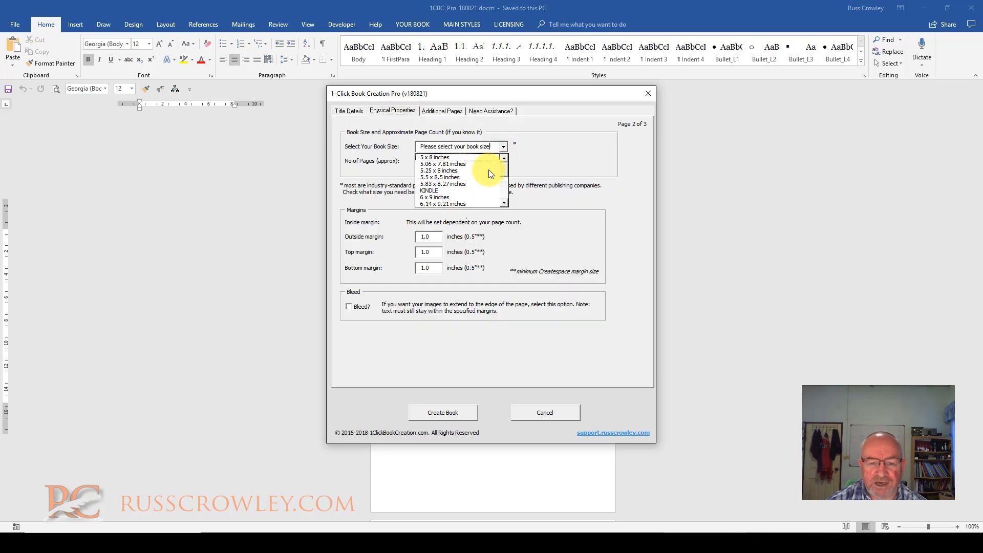
pyautogui.scroll(-2, 507, 186)
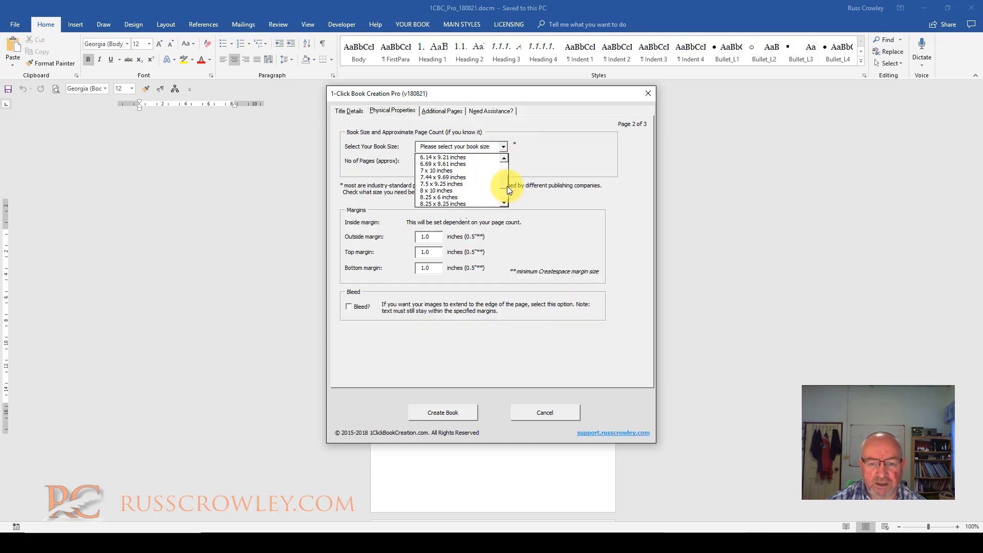
pyautogui.click(476, 191)
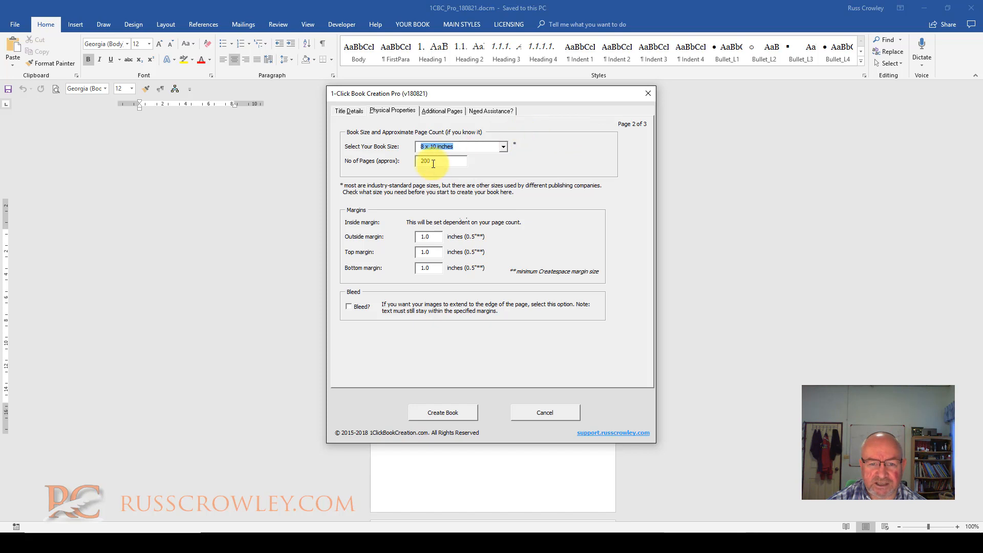
# Step: Set the number of sample chapters to 24, and create and save the book as How to Publish Your Book on CreateSpace and Kindle_180823.docm
pyautogui.click(442, 112)
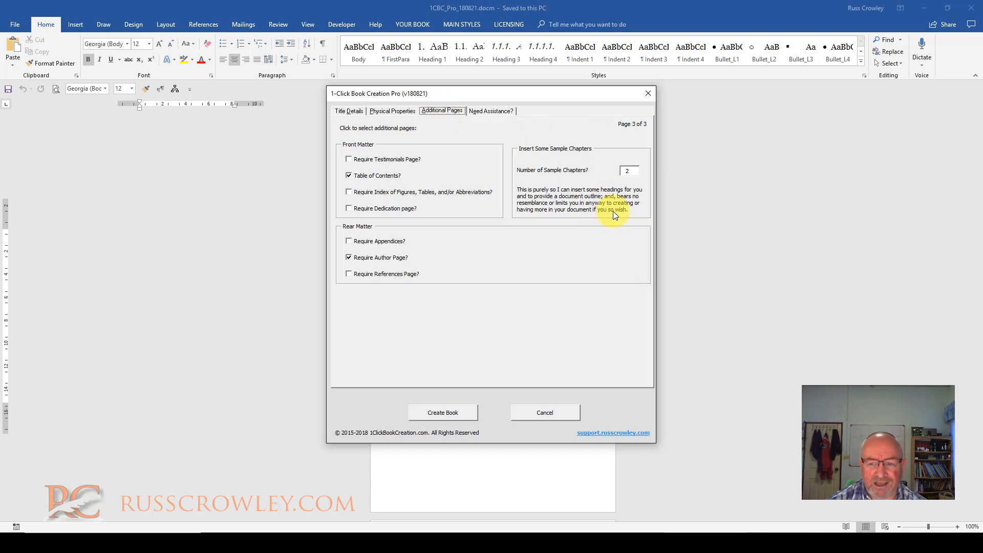
pyautogui.click(630, 170)
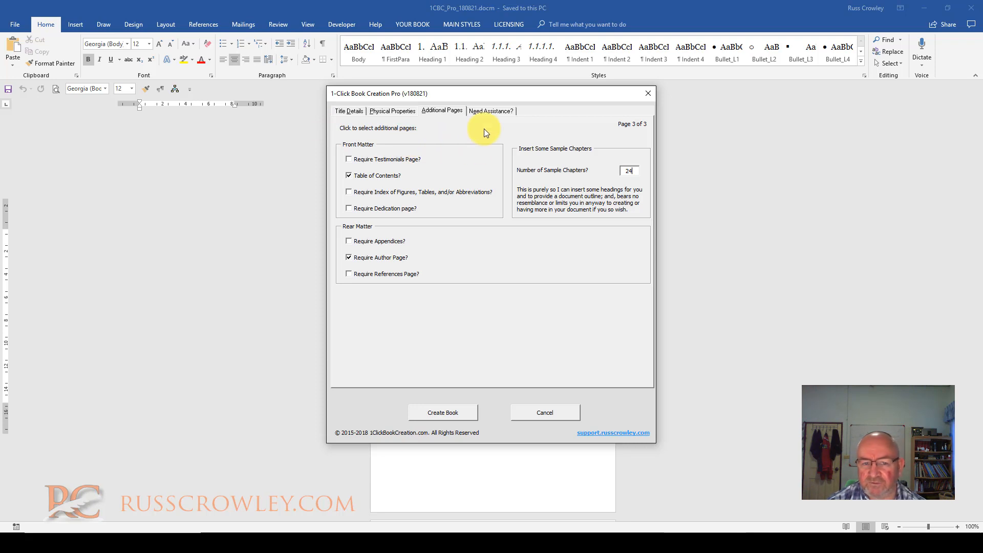
pyautogui.click(443, 409)
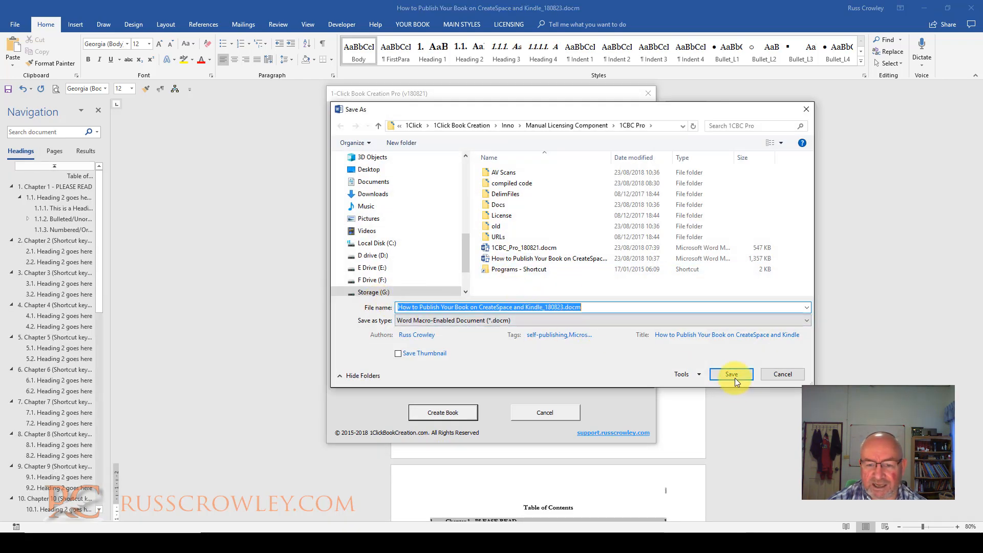
pyautogui.click(734, 379)
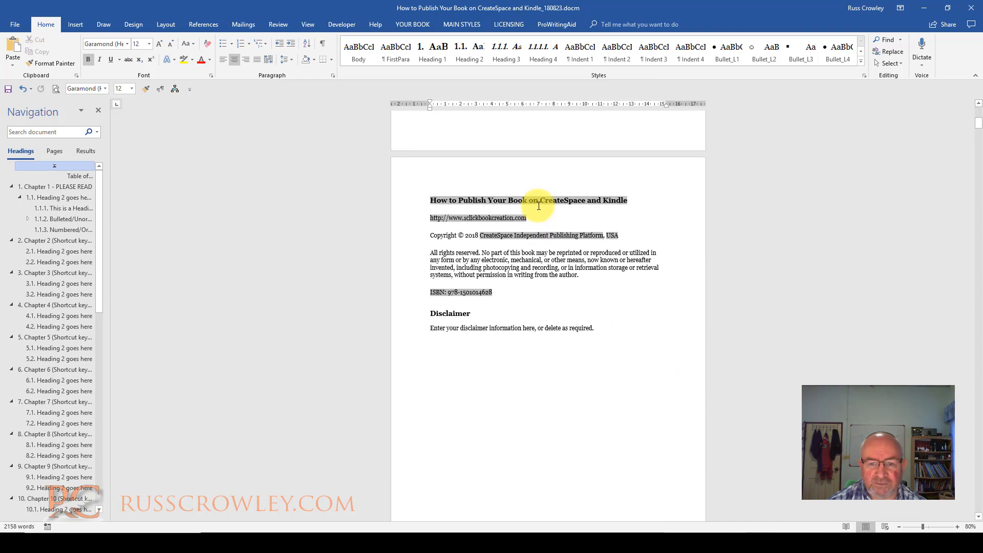
# Step: Change the advanced Word option for field shading to When selected and place the cursor in the Table of Contents heading
pyautogui.scroll(-3, 539, 206)
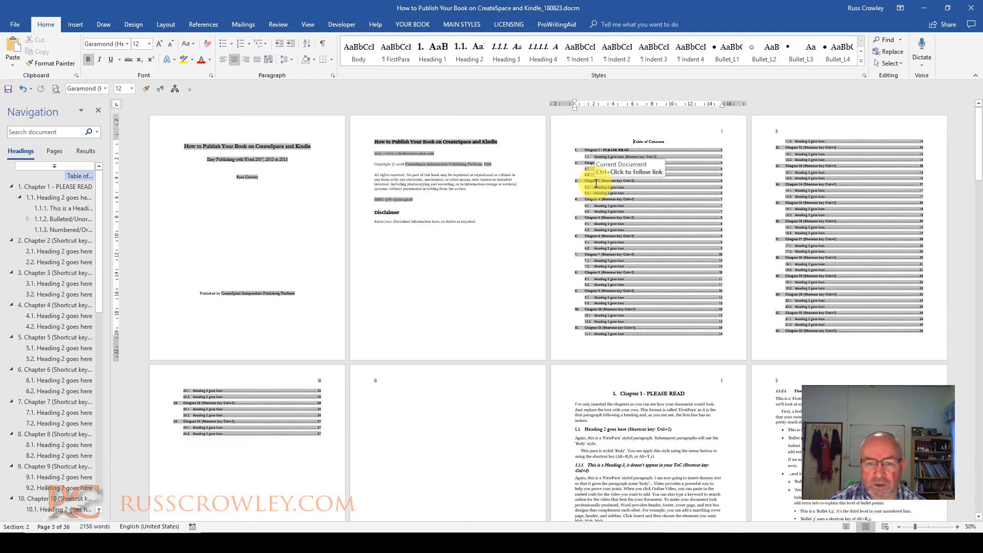
pyautogui.click(14, 24)
pyautogui.click(25, 271)
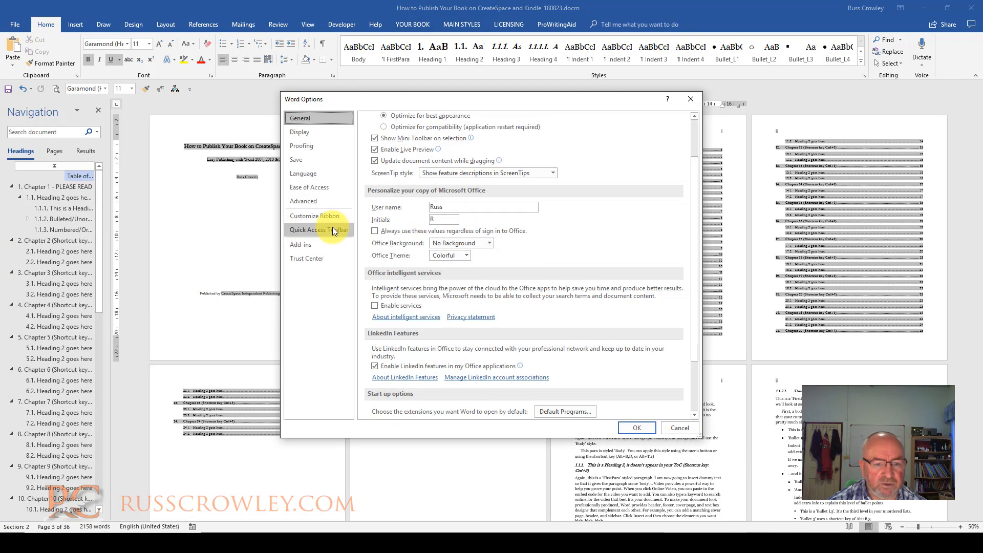
pyautogui.click(325, 203)
pyautogui.scroll(-10, 534, 271)
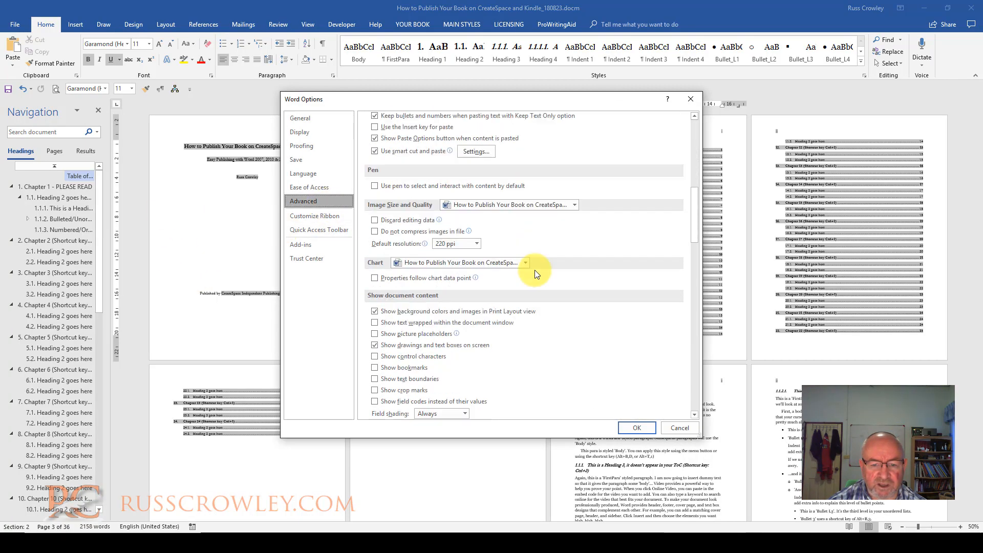
pyautogui.scroll(-1, 530, 272)
pyautogui.click(440, 315)
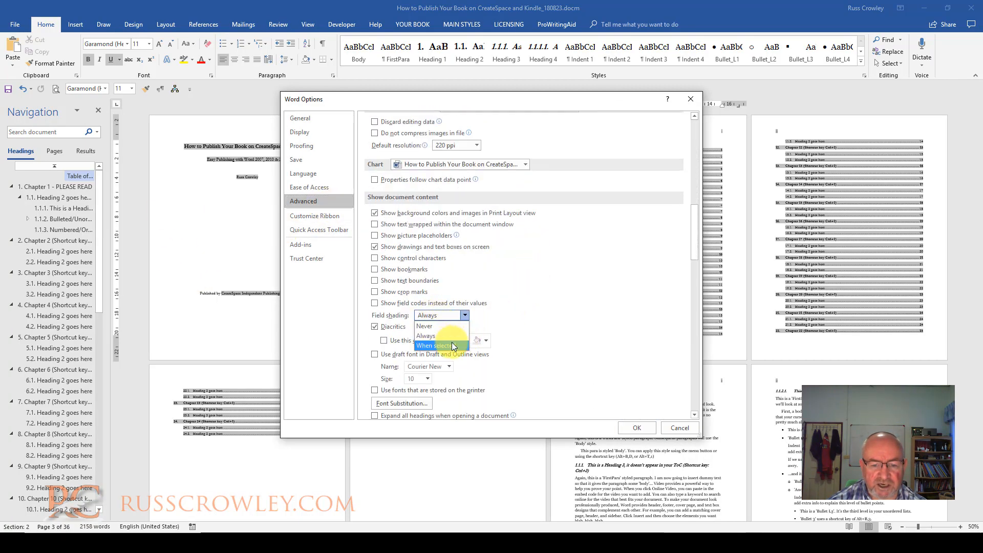
pyautogui.click(451, 342)
pyautogui.click(635, 428)
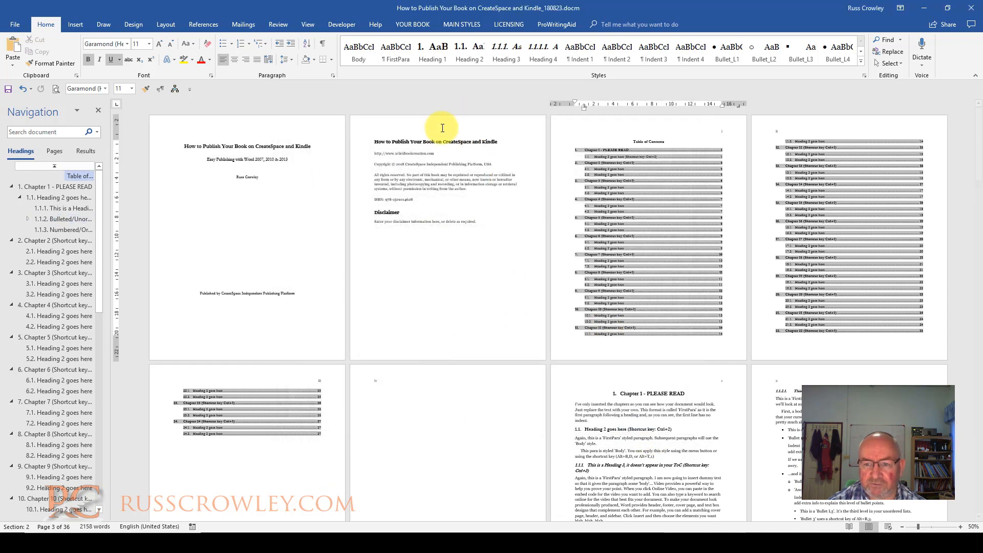
pyautogui.click(649, 142)
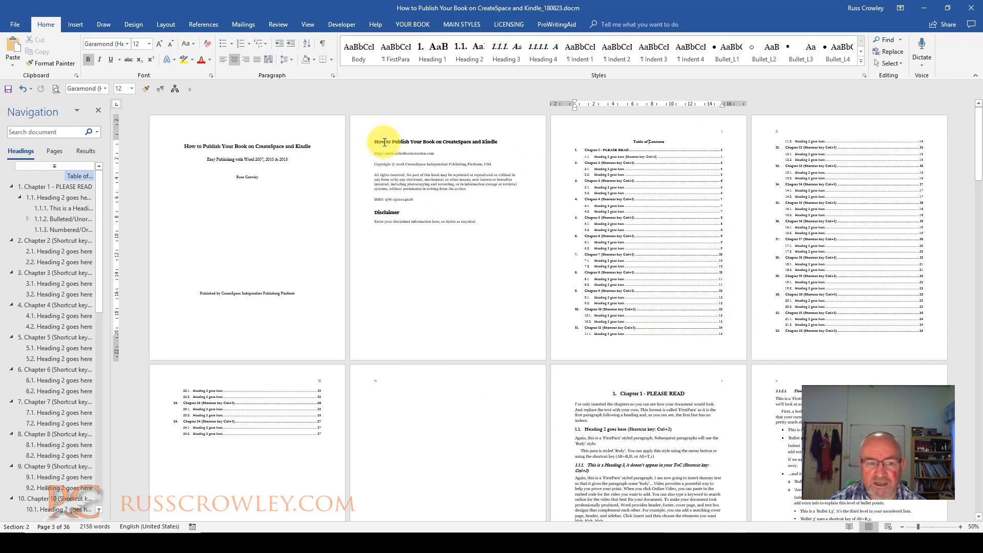
# Step: Try yellow highlighting on the web address on the copyright page and undo it
pyautogui.scroll(2, 332, 142)
pyautogui.scroll(1, 551, 195)
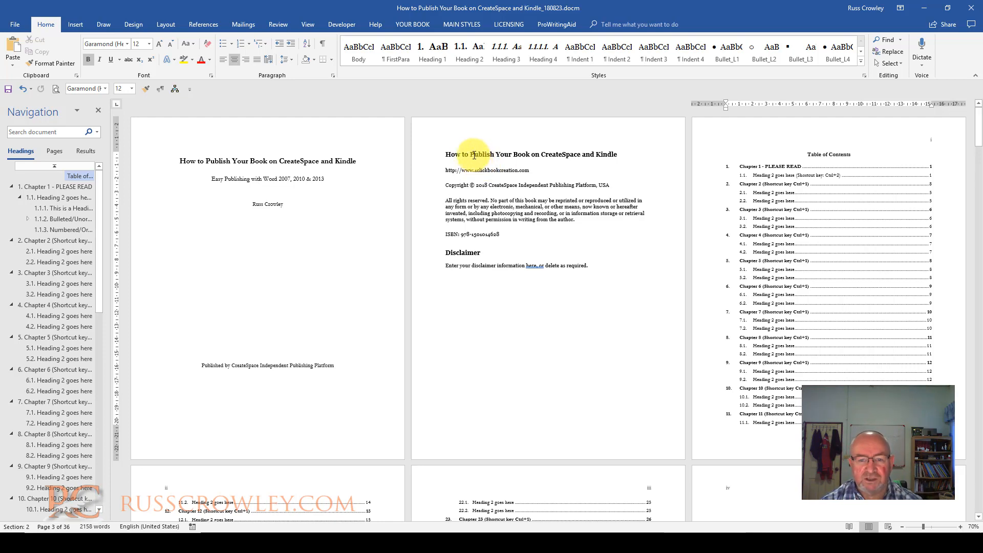
pyautogui.tripleClick(468, 155)
pyautogui.tripleClick(495, 171)
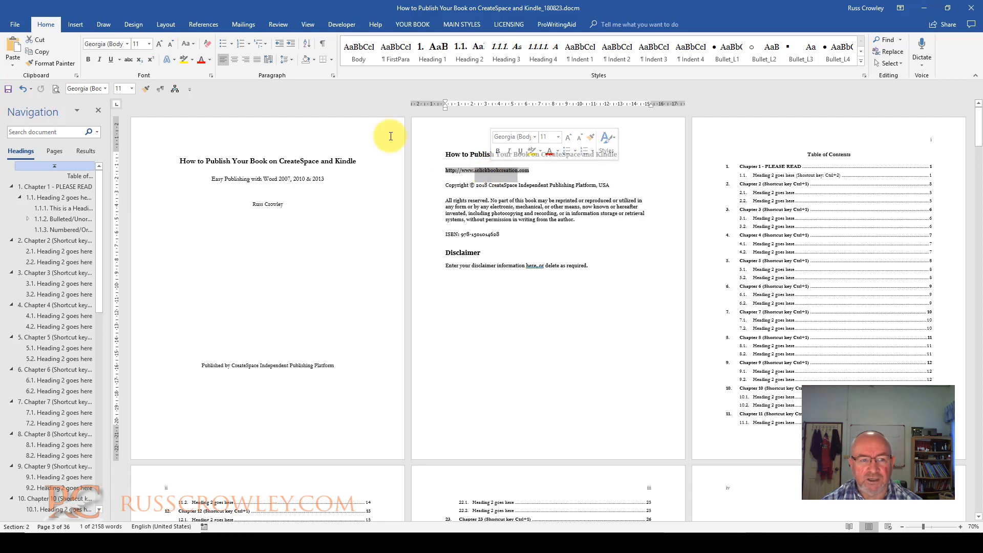
pyautogui.click(181, 62)
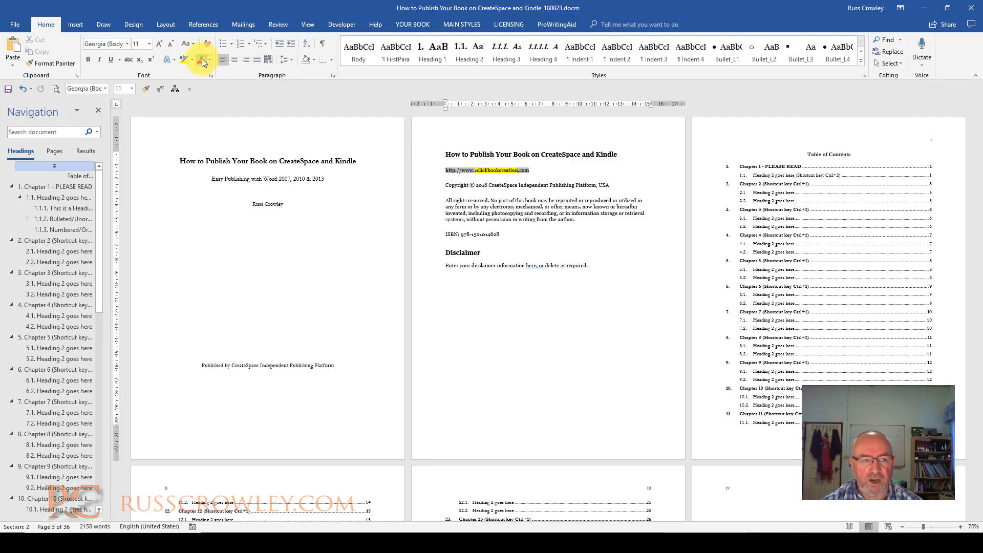
pyautogui.click(88, 60)
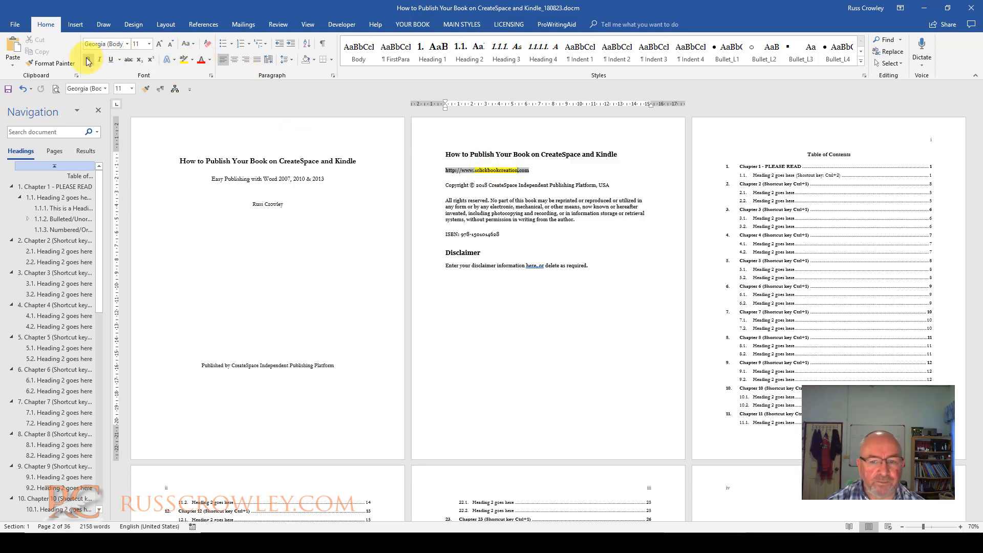
pyautogui.hotkey('ctrl', 'z')
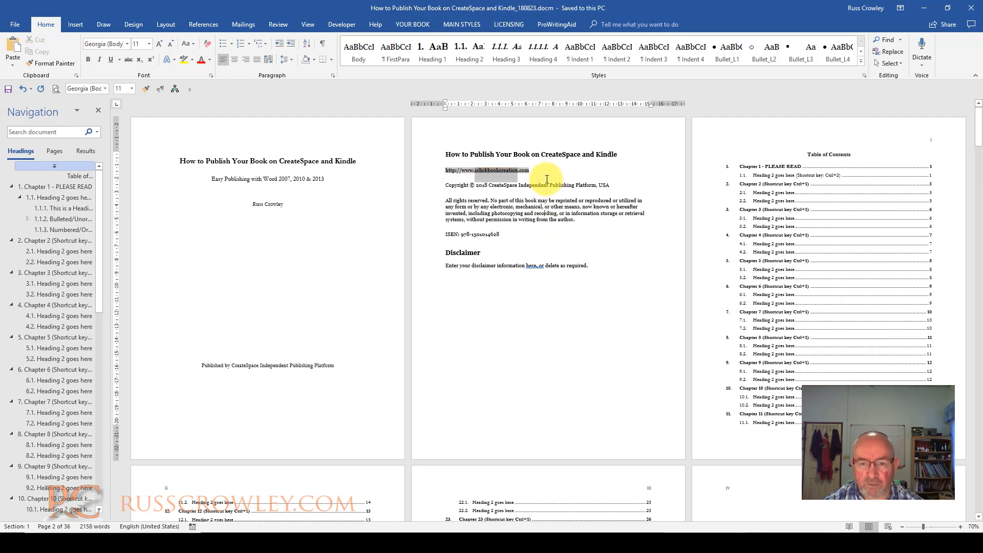
pyautogui.click(510, 188)
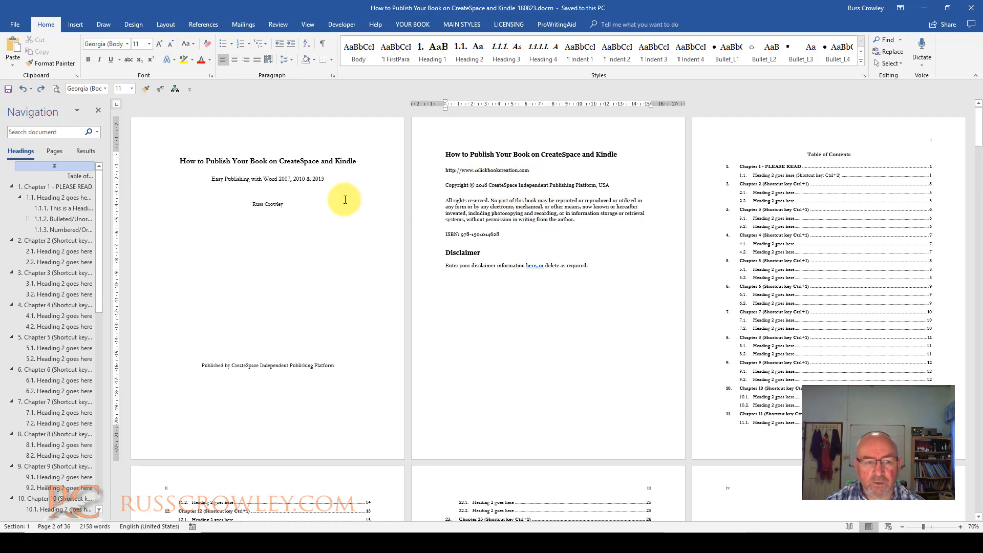
# Step: Examine the font formatting of the book title and subtitle on the title page
pyautogui.tripleClick(198, 162)
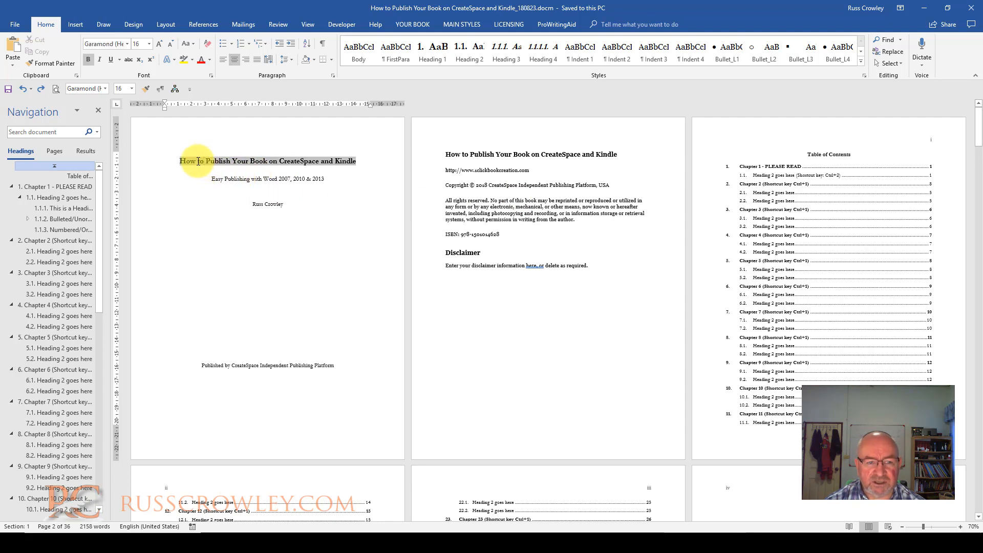
pyautogui.tripleClick(230, 177)
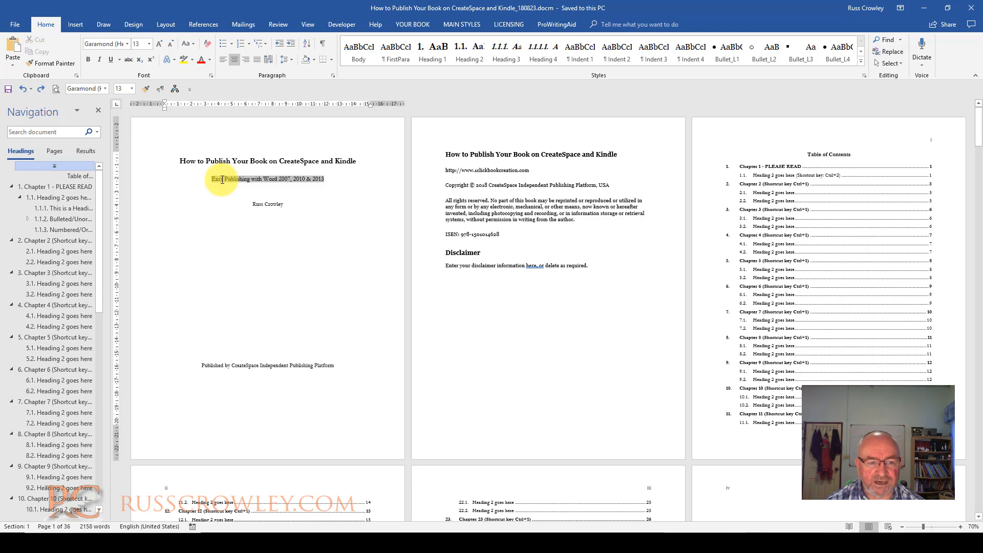
pyautogui.moveTo(333, 179); pyautogui.dragTo(213, 179)
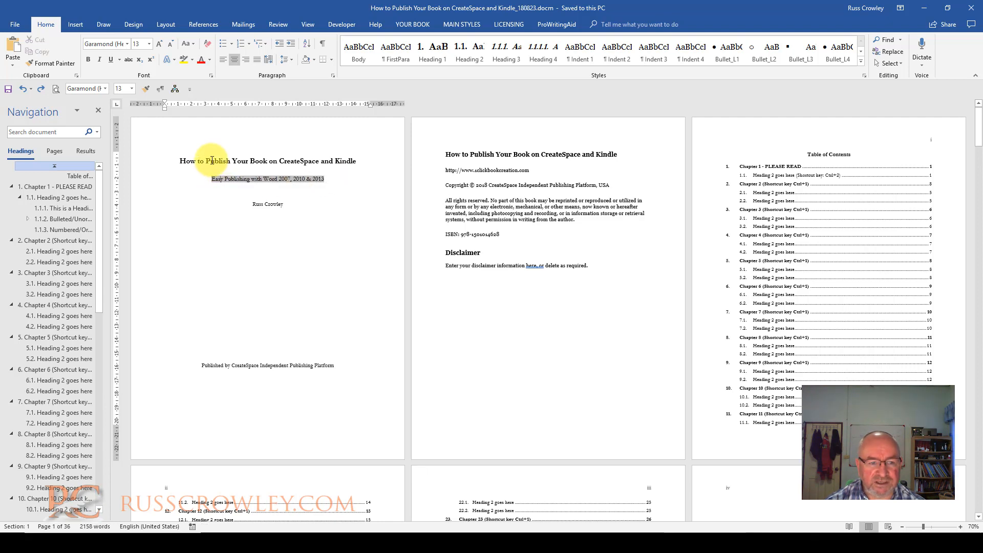
pyautogui.tripleClick(212, 161)
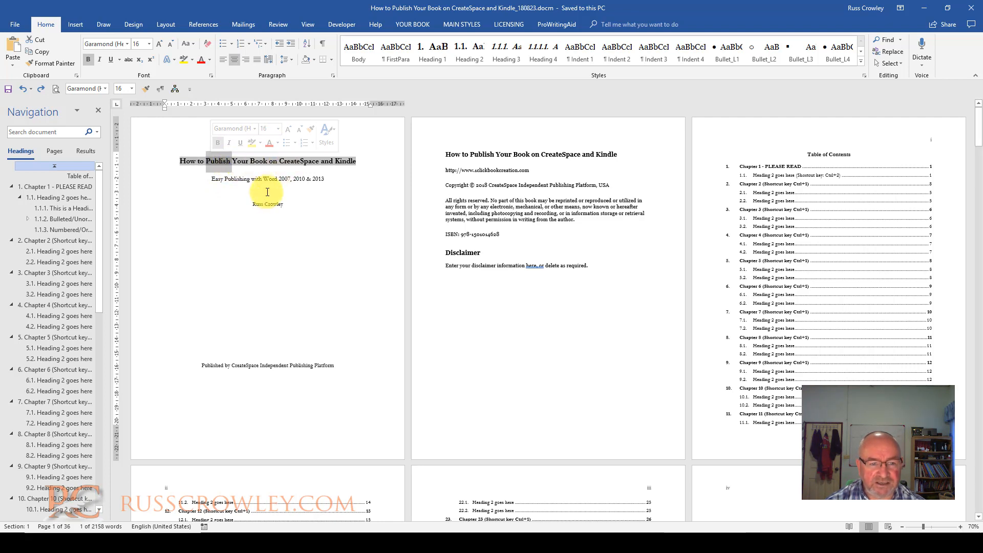
pyautogui.tripleClick(264, 176)
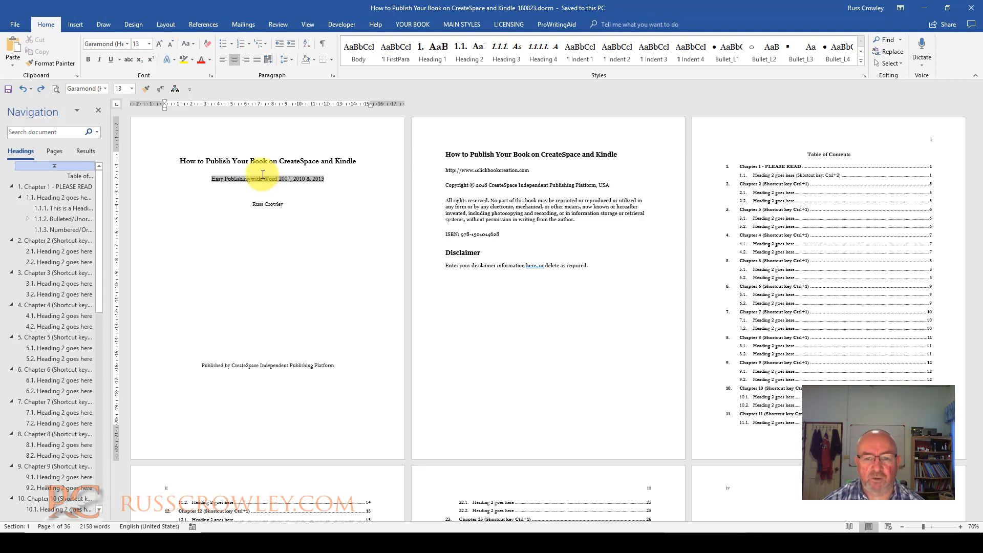
pyautogui.tripleClick(274, 162)
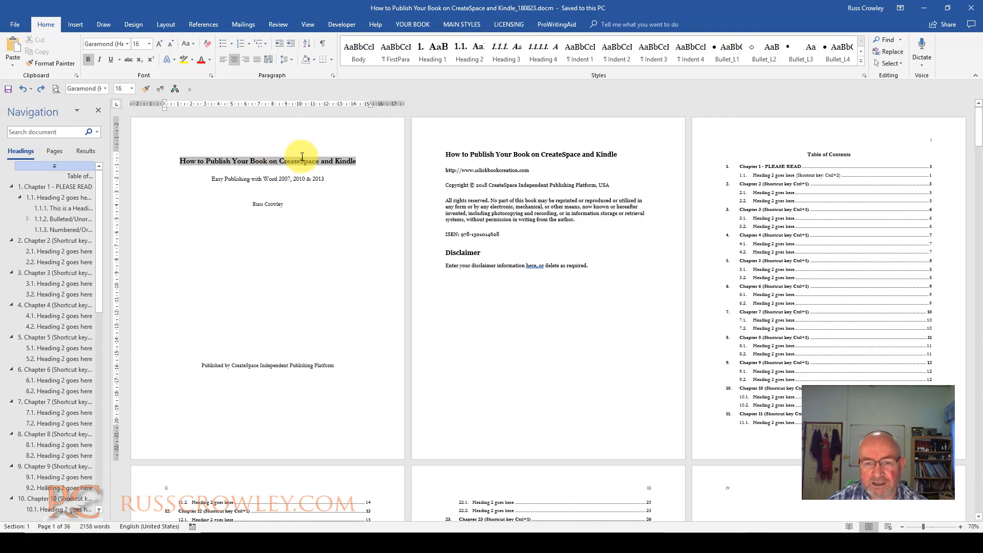
# Step: Preview the Shaded style set on the table of contents and the Chapter 1 pages
pyautogui.click(133, 24)
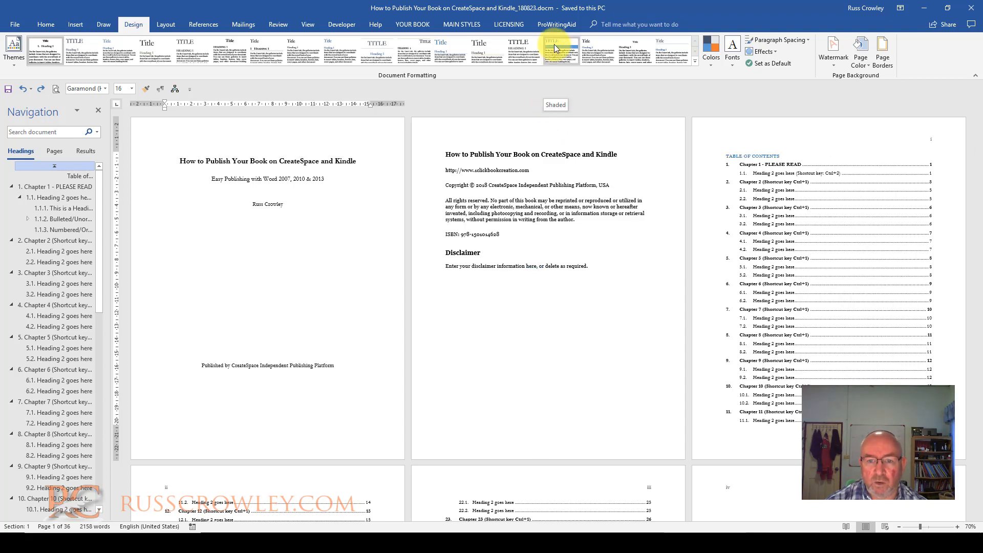
pyautogui.scroll(-6, 588, 201)
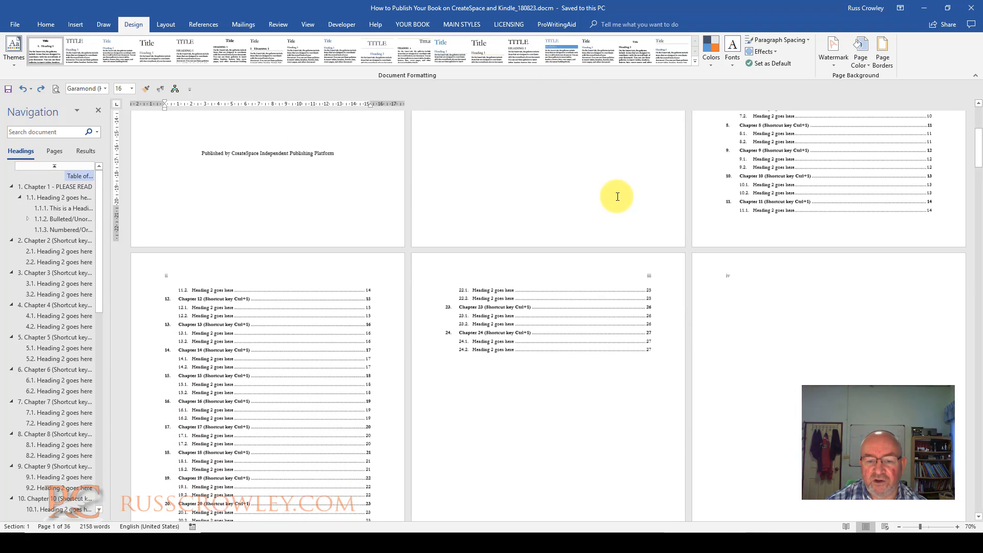
pyautogui.scroll(-5, 587, 202)
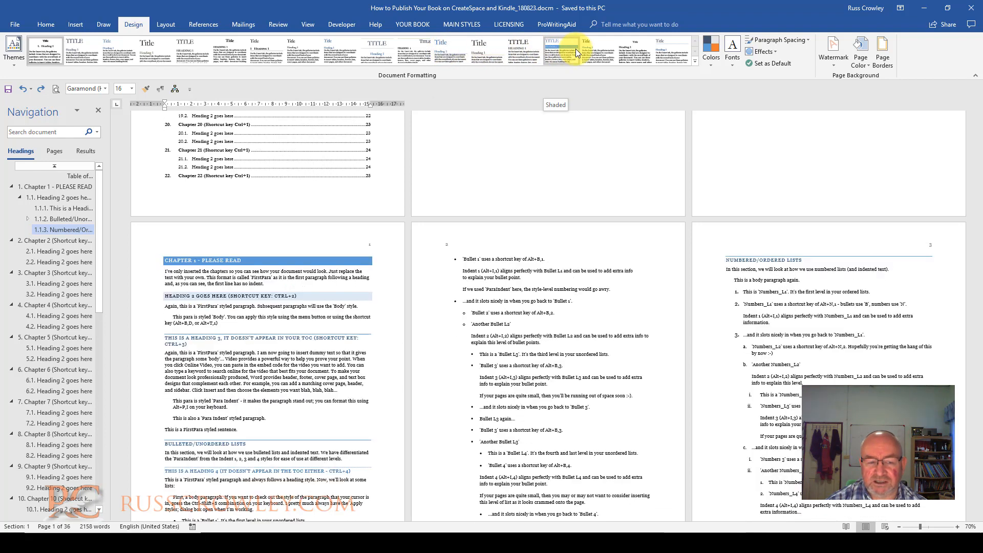
pyautogui.scroll(-2, 575, 48)
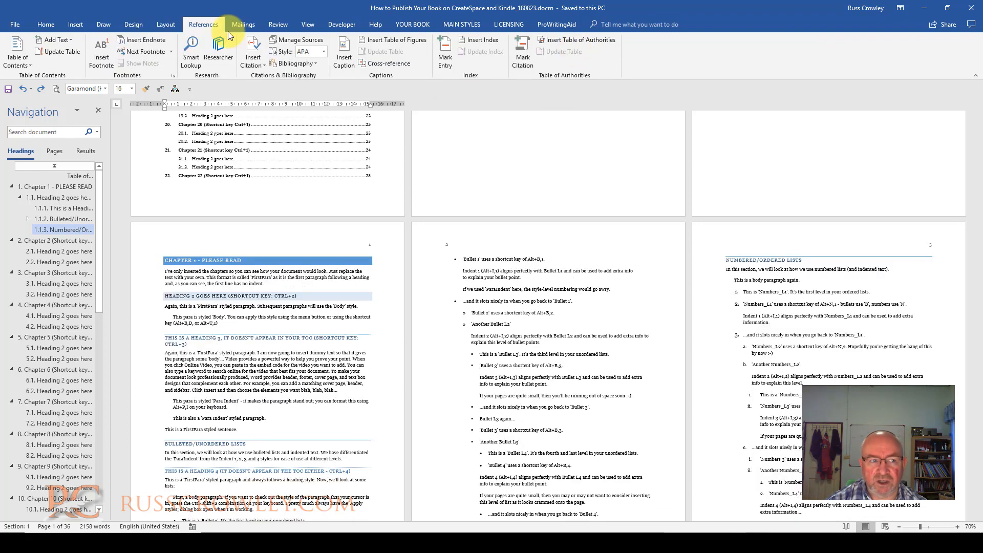
# Step: Preview the built-in document themes, such as Banded and View, on the Chapter 1 pages without applying one
pyautogui.click(134, 24)
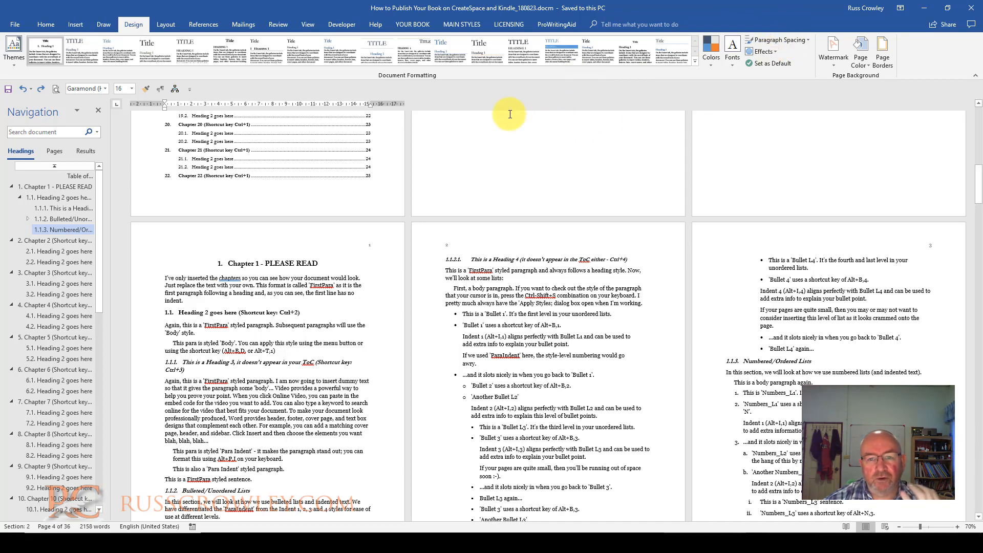
pyautogui.click(20, 64)
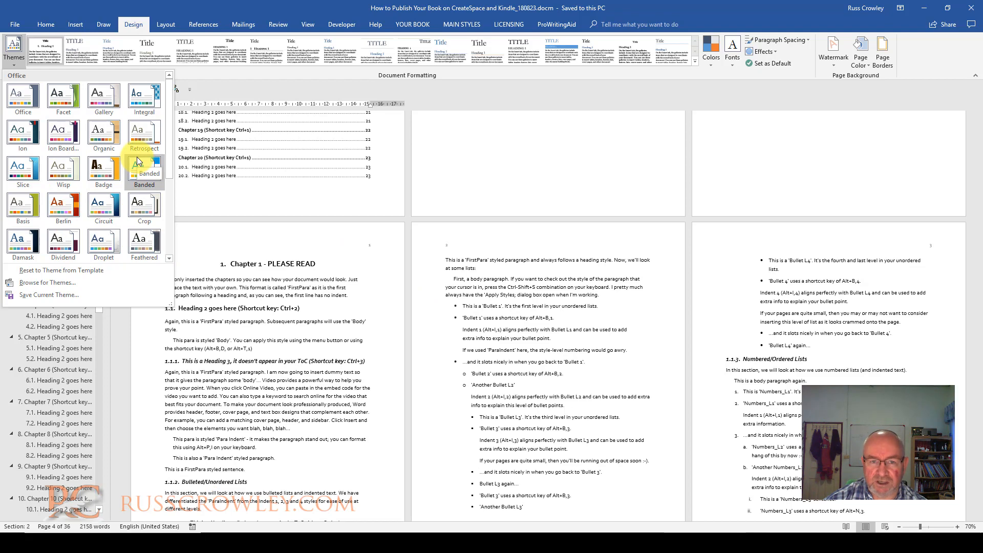
pyautogui.scroll(-3, 137, 157)
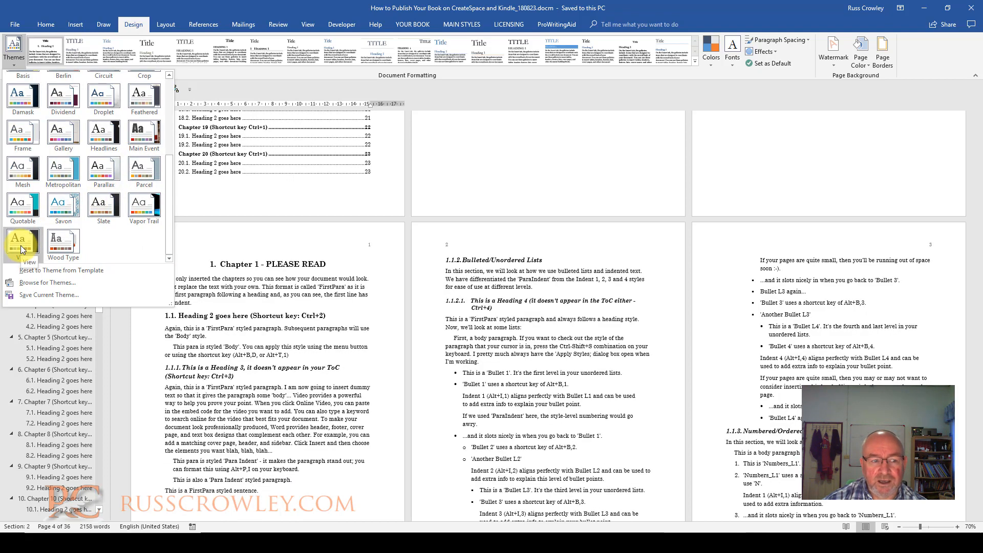
pyautogui.click(535, 287)
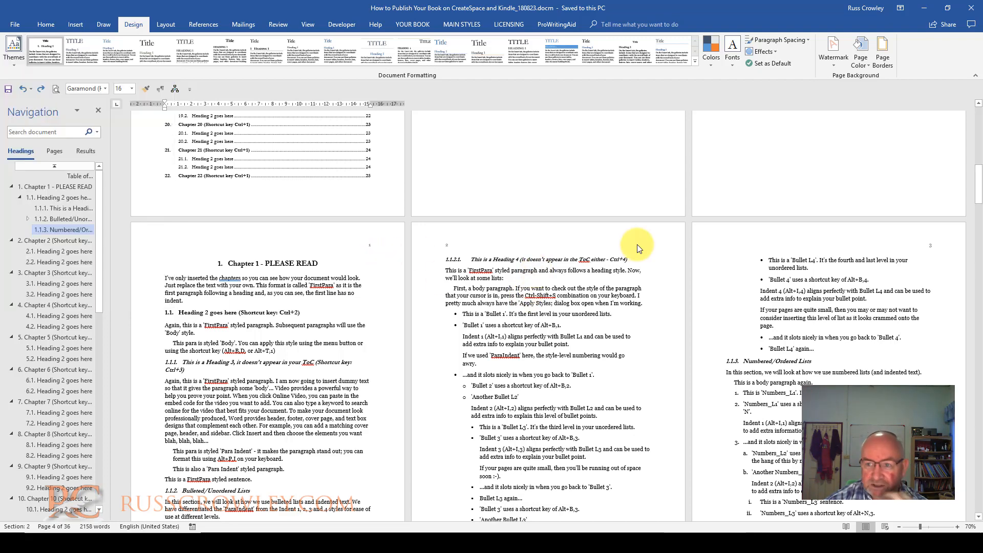
# Step: Apply the built-in Franklin Gothic theme font set to the document
pyautogui.click(732, 65)
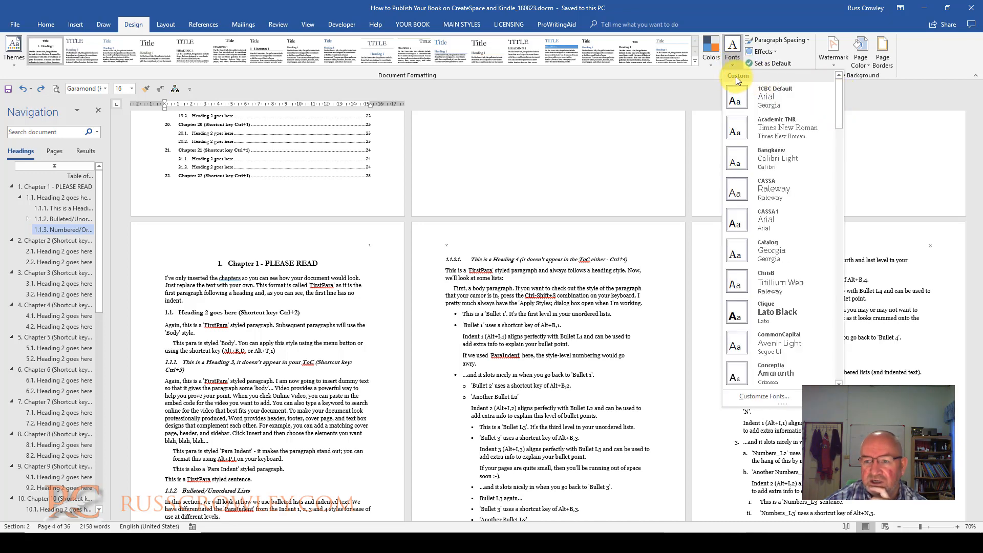
pyautogui.scroll(-7, 784, 196)
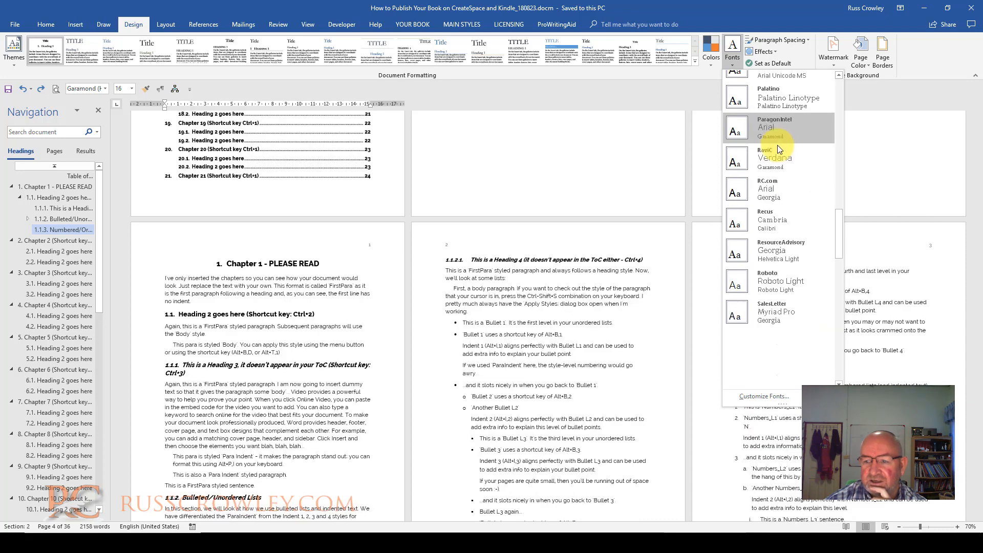
pyautogui.scroll(-5, 783, 179)
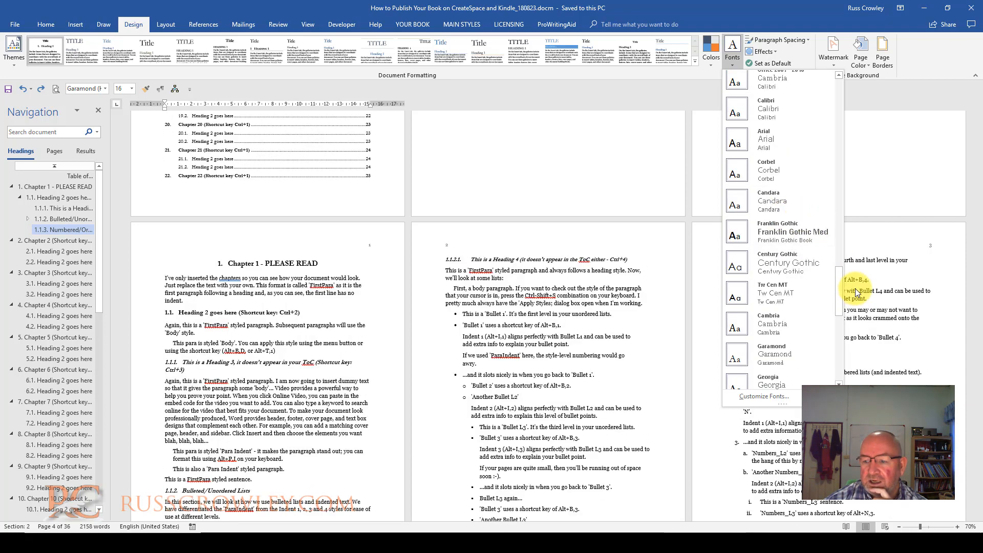
pyautogui.moveTo(834, 294); pyautogui.dragTo(837, 275)
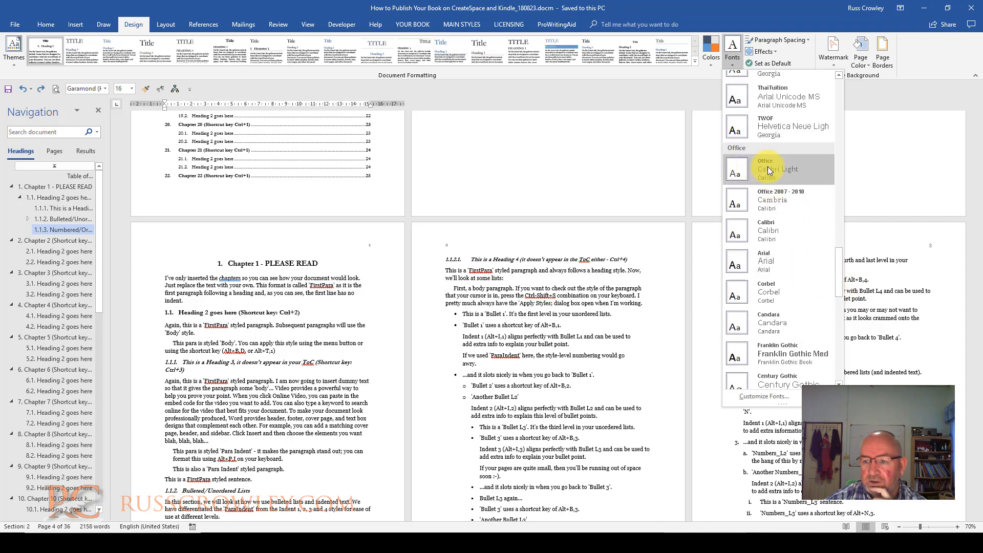
pyautogui.scroll(-3, 798, 173)
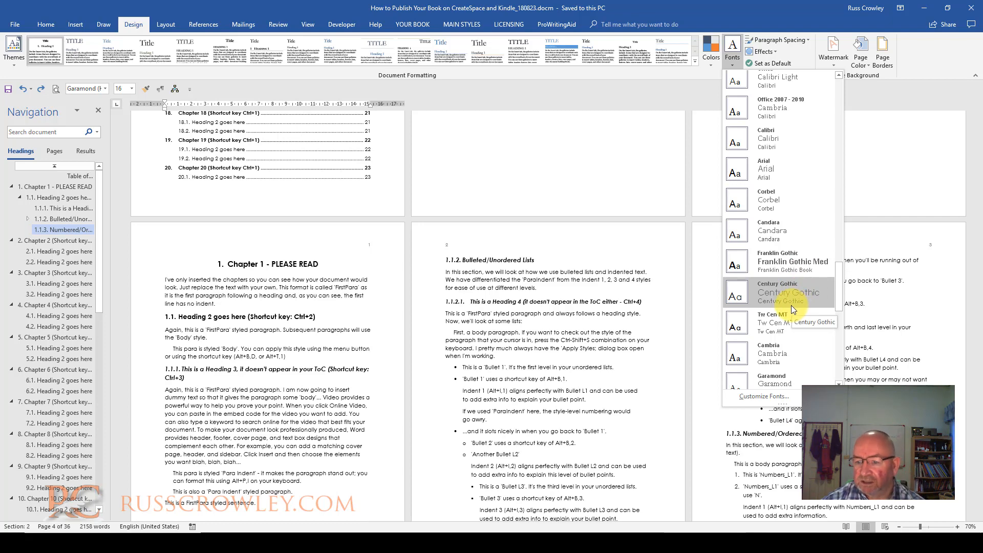
pyautogui.scroll(-1, 785, 303)
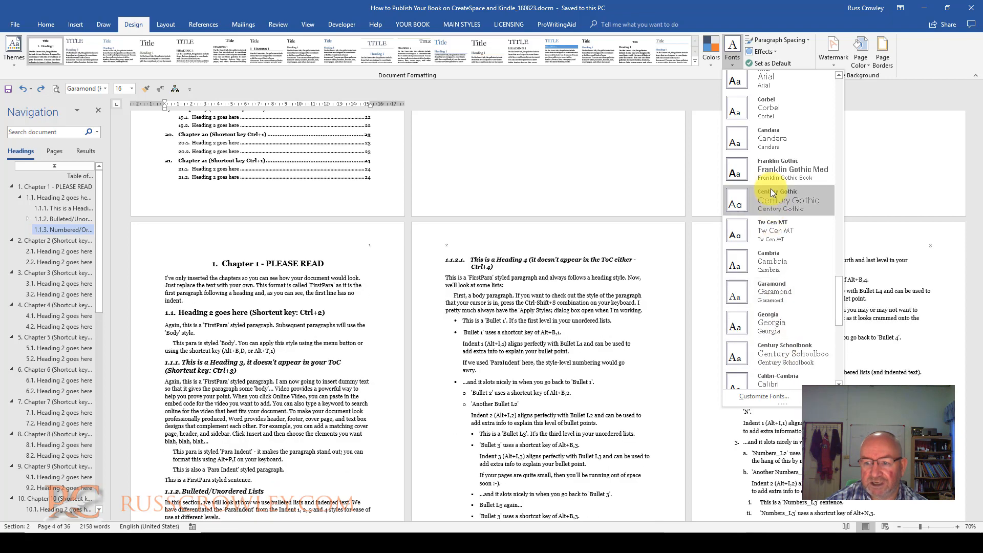
pyautogui.click(770, 167)
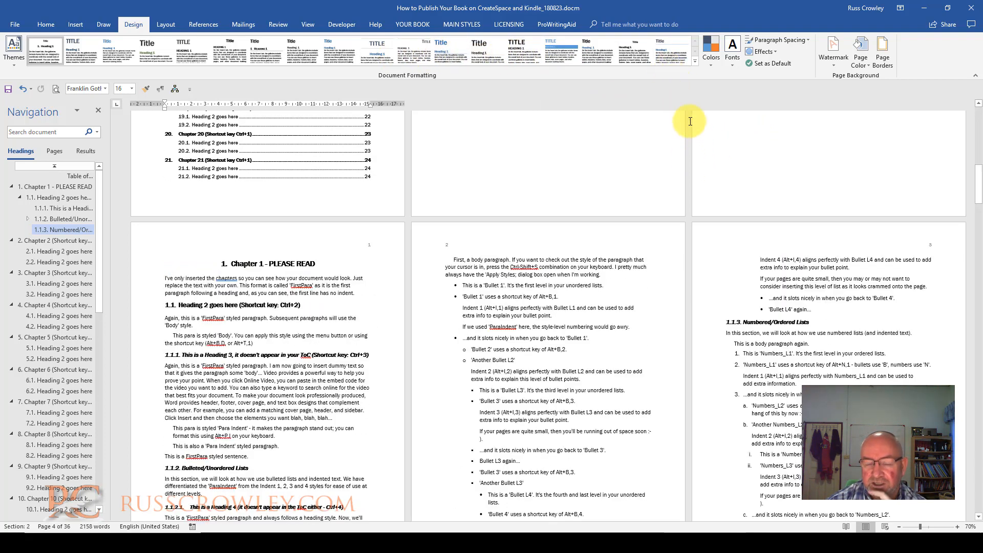
# Step: Begin a custom theme font set named Horror and discard it without saving
pyautogui.click(730, 61)
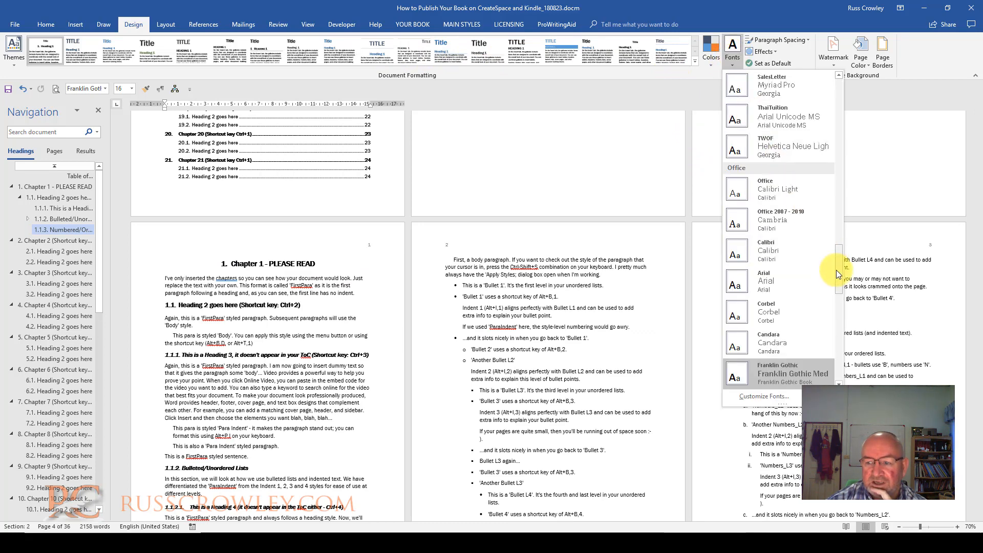
pyautogui.moveTo(838, 255); pyautogui.dragTo(836, 166)
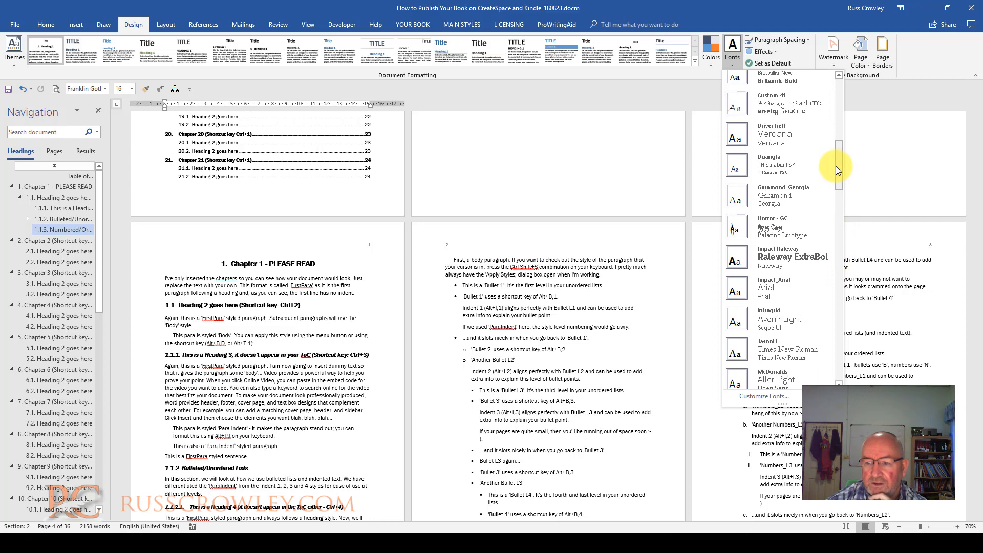
pyautogui.click(755, 396)
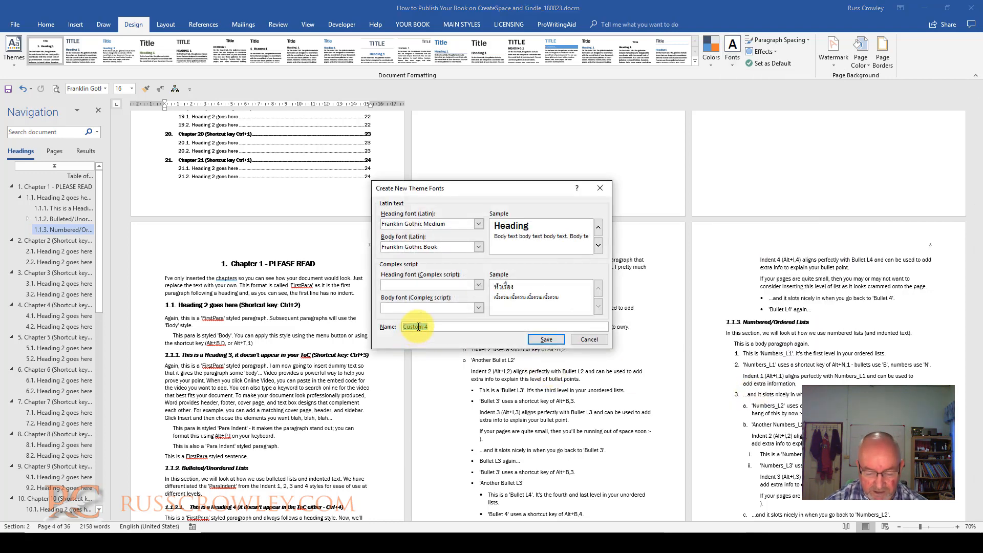
pyautogui.write('Ho')
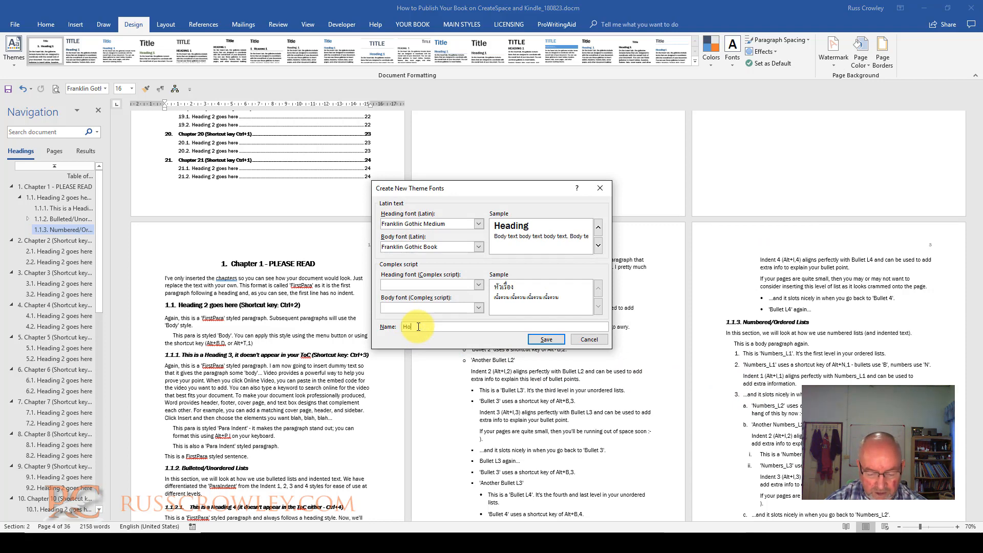
pyautogui.write('rror')
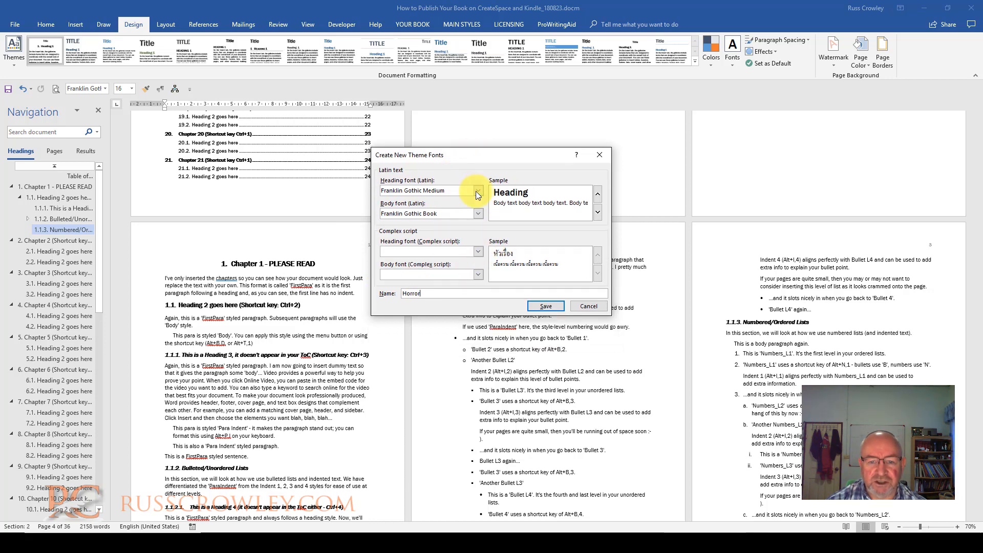
pyautogui.click(475, 191)
pyautogui.click(484, 156)
pyautogui.click(588, 307)
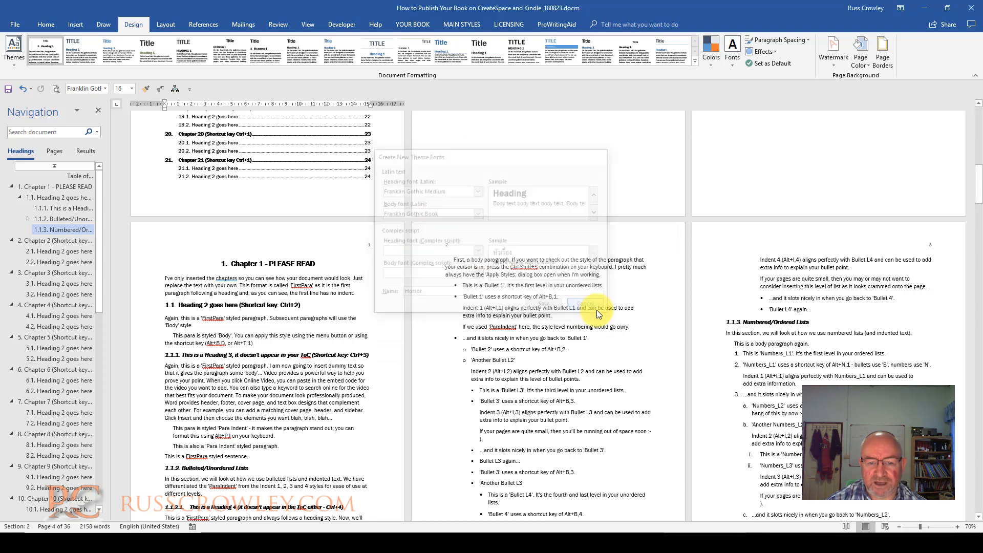
# Step: Apply the custom OneThaiWordaDay theme font set to the document
pyautogui.click(731, 69)
pyautogui.scroll(-5, 800, 148)
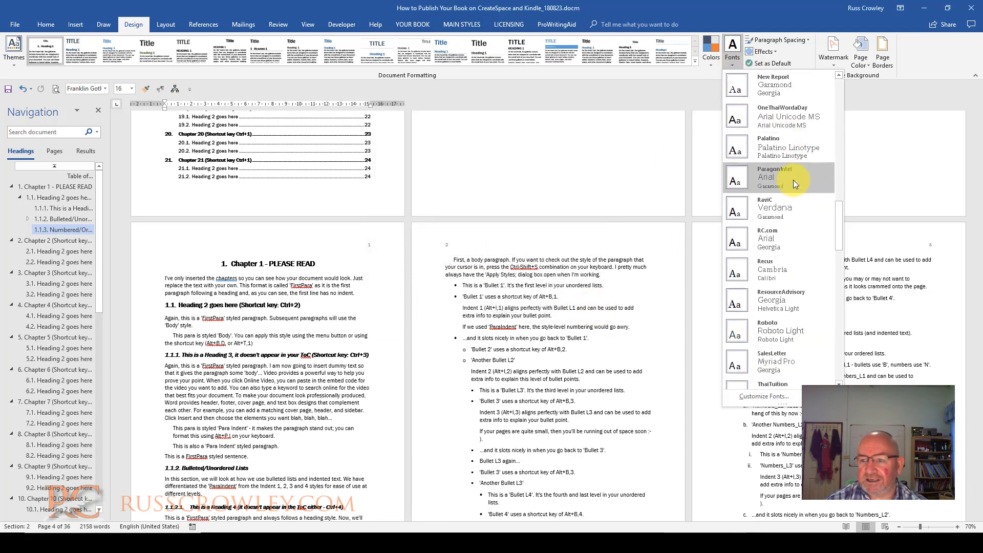
pyautogui.click(788, 109)
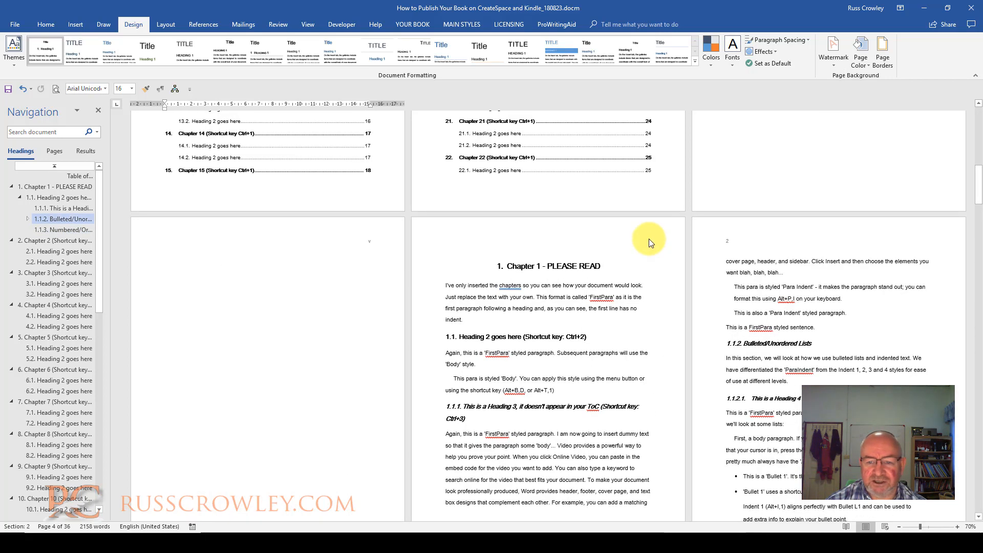
# Step: Place the cursor in the Chapter 1 heading and apply the custom Horror - GC theme font set
pyautogui.click(572, 267)
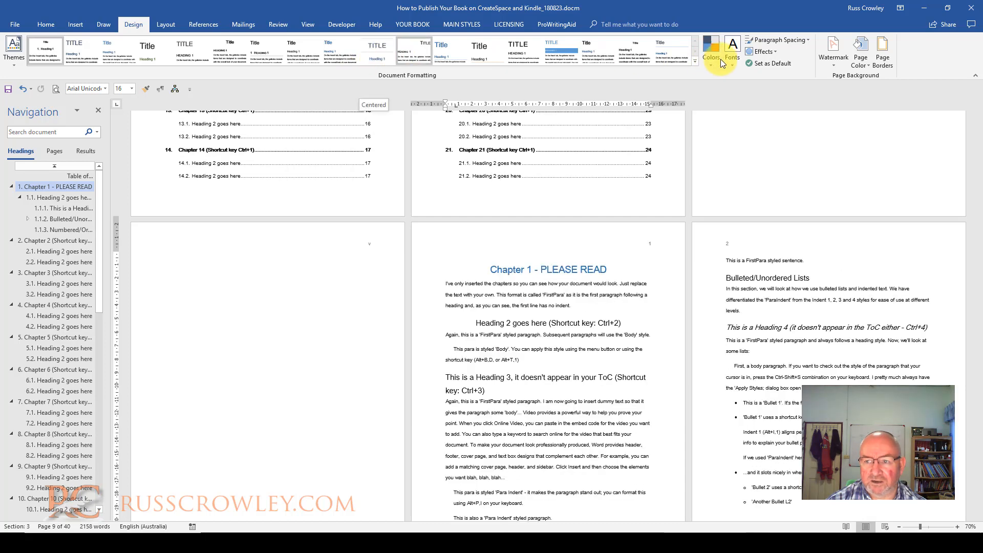
pyautogui.click(733, 63)
pyautogui.scroll(-5, 814, 190)
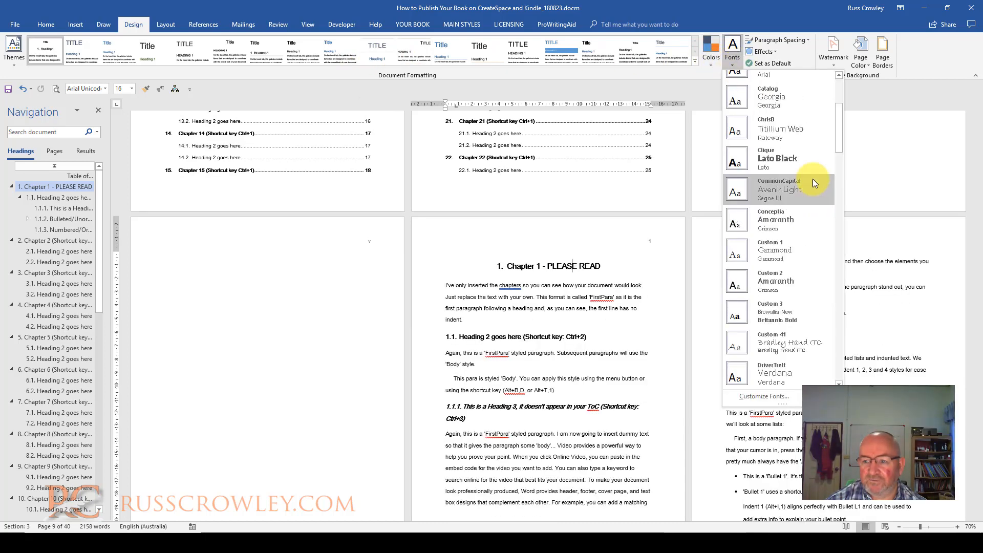
pyautogui.scroll(-3, 807, 160)
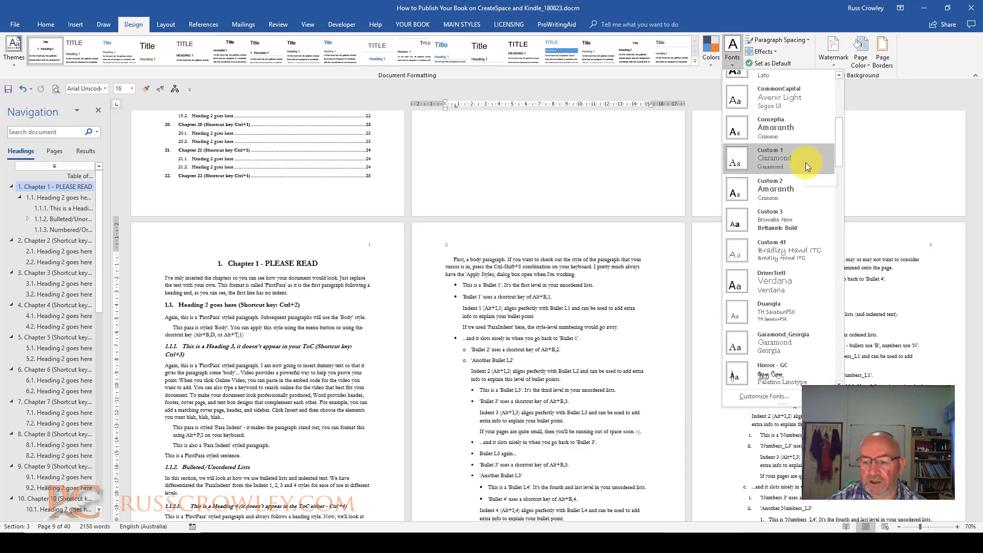
pyautogui.scroll(-6, 805, 161)
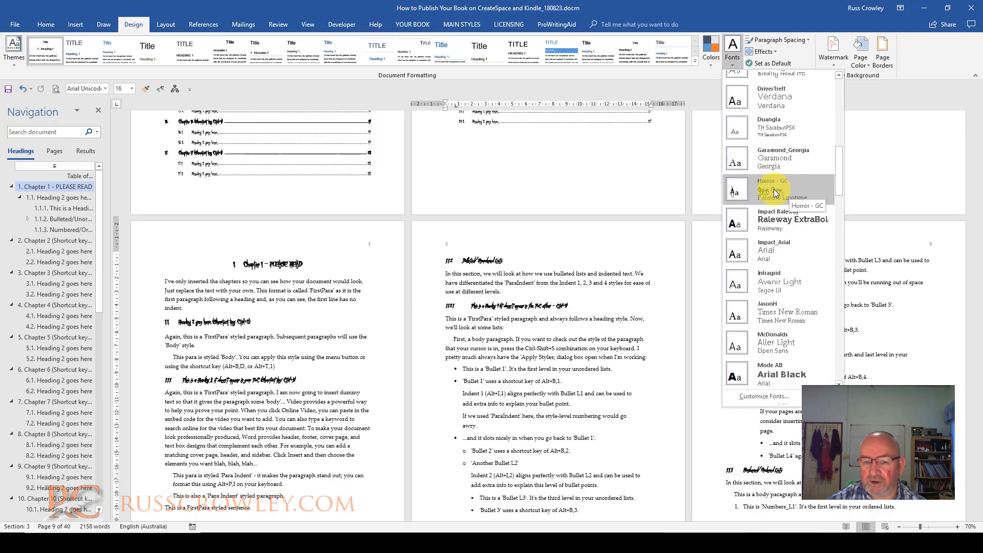
pyautogui.click(774, 193)
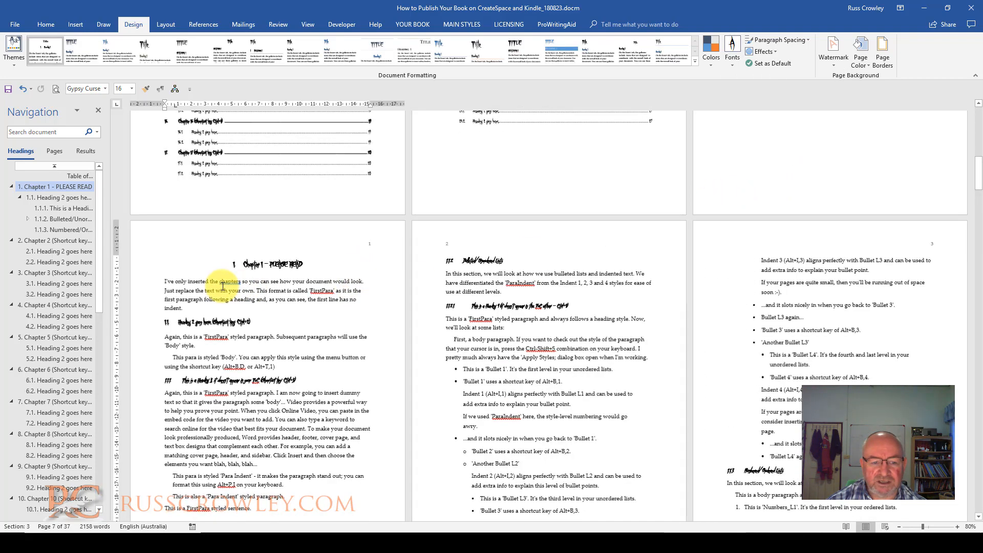
# Step: Remove the automatic numbering from the Chapter 1 heading
pyautogui.scroll(5, 223, 286)
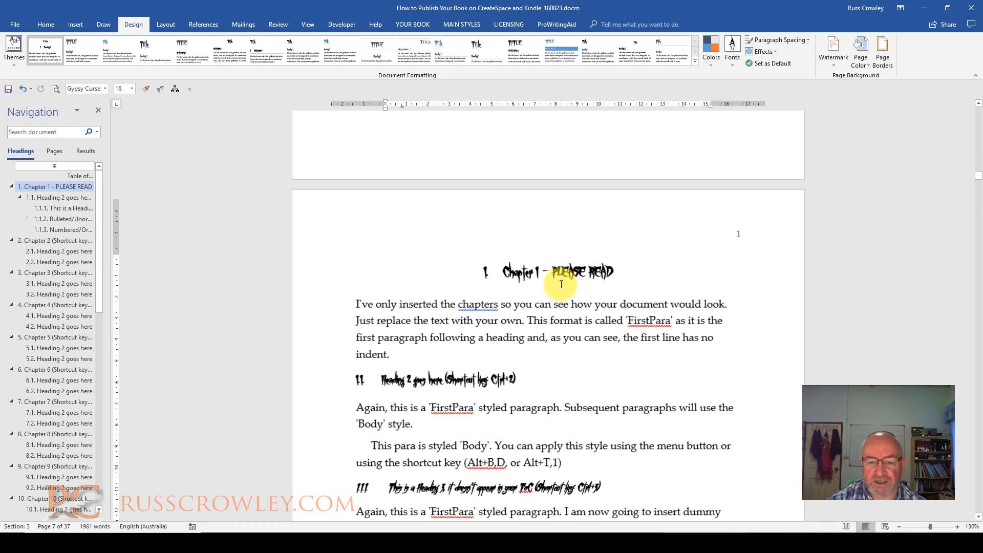
pyautogui.scroll(1, 561, 285)
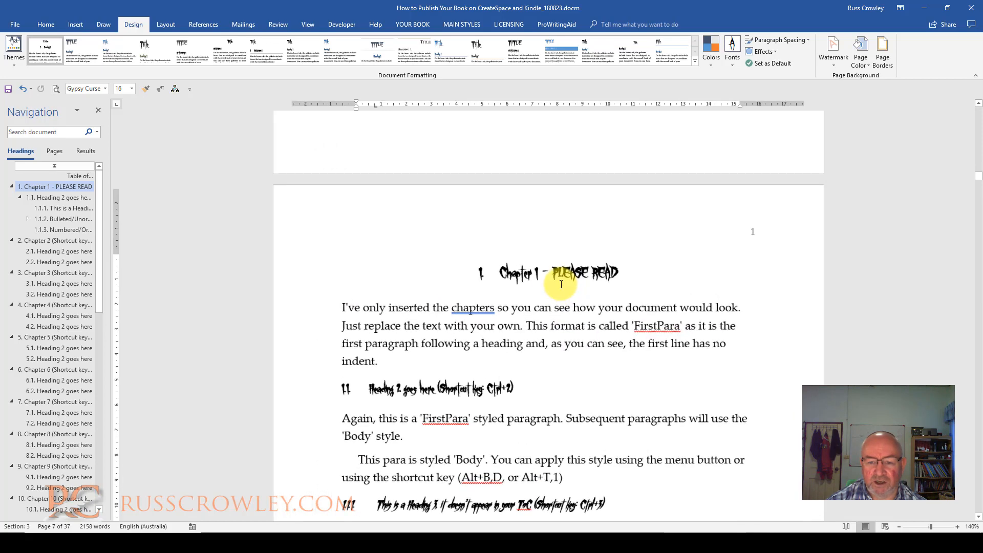
pyautogui.click(44, 26)
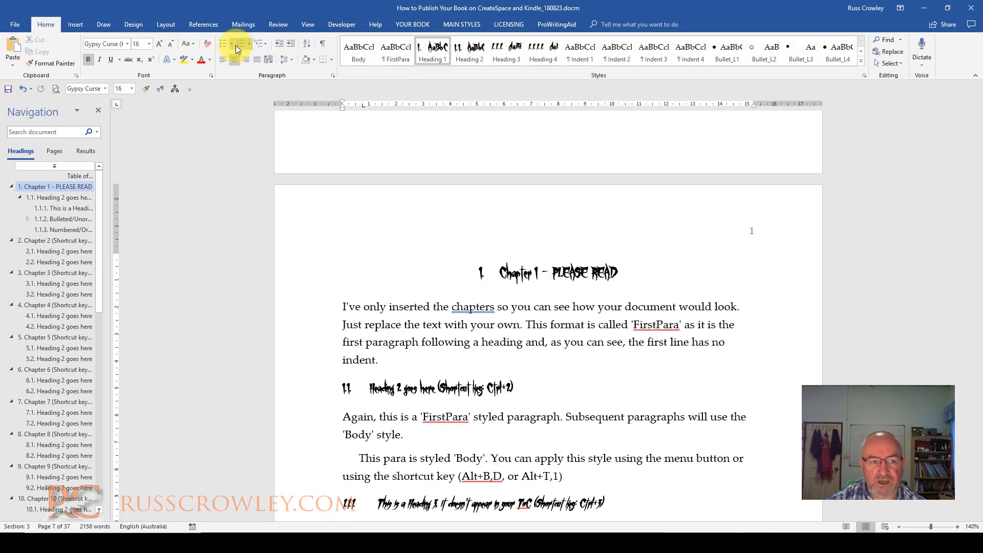
pyautogui.click(239, 44)
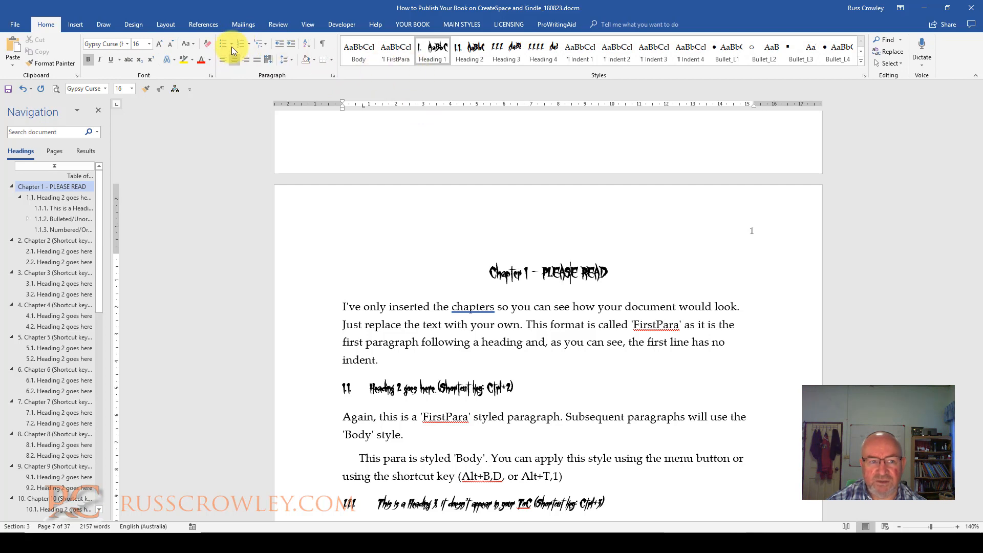
# Step: Enlarge the word Chapter in the Chapter 1 heading to 36 pt and update the Heading 1 style to match
pyautogui.click(159, 45)
pyautogui.click(160, 45)
pyautogui.click(159, 45)
pyautogui.click(160, 45)
pyautogui.click(159, 45)
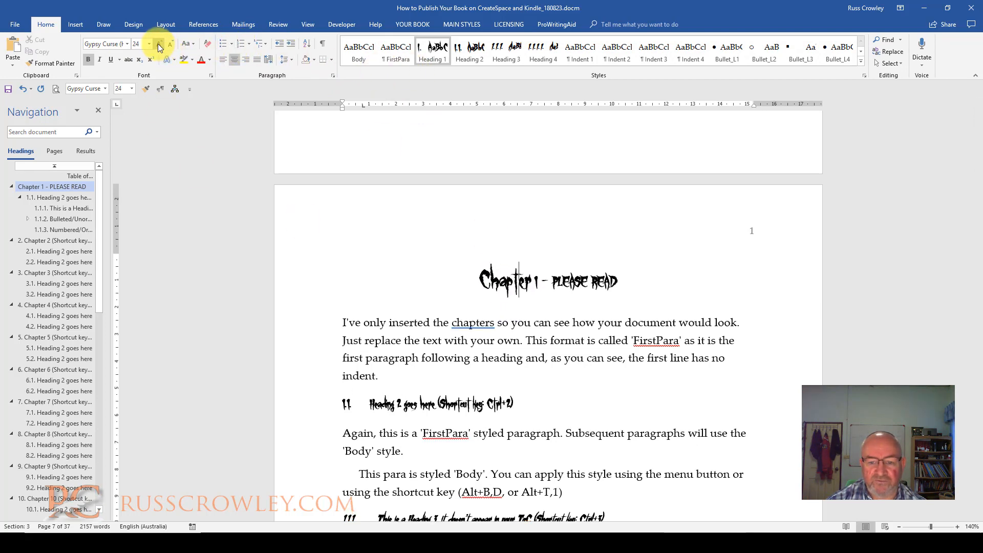
pyautogui.click(159, 45)
pyautogui.click(160, 45)
pyautogui.rightClick(427, 52)
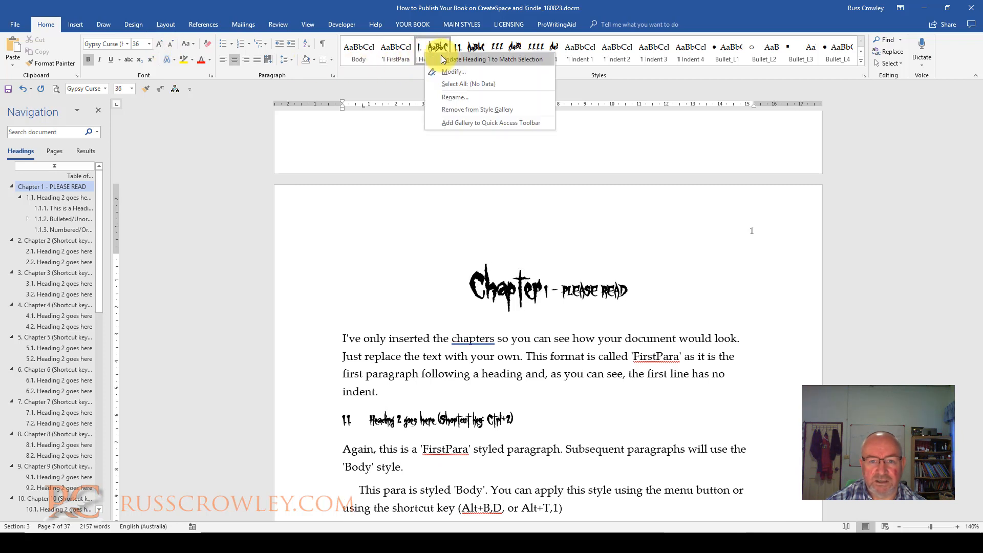
pyautogui.click(456, 60)
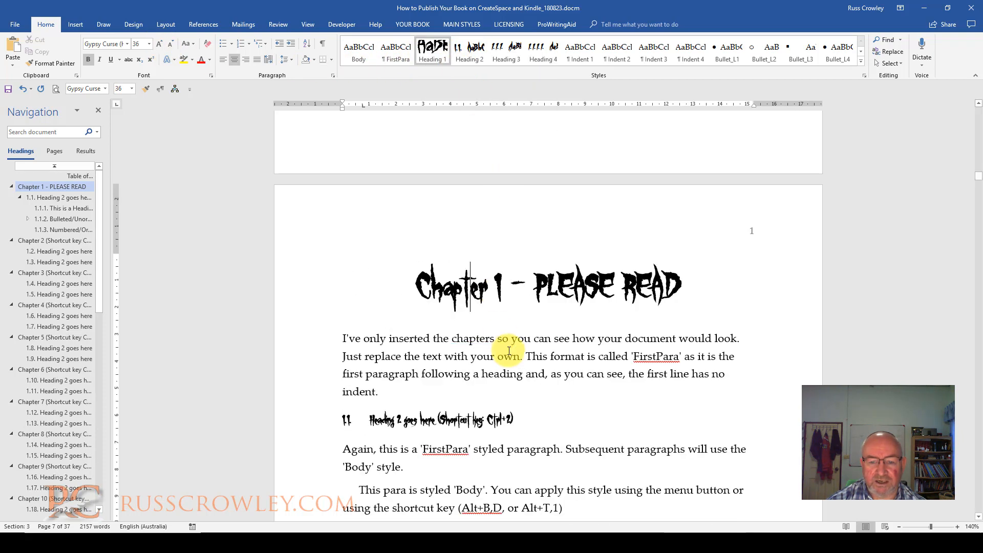
# Step: Make the Heading 1 style left-aligned by updating it from the Chapter 1 heading, and check the Chapter 2 and 3 headings
pyautogui.click(223, 59)
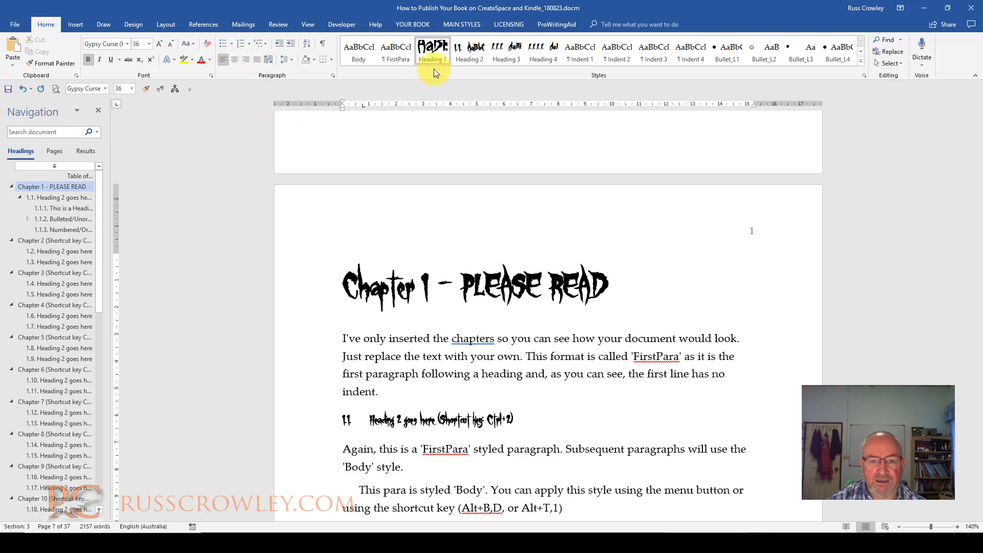
pyautogui.rightClick(443, 51)
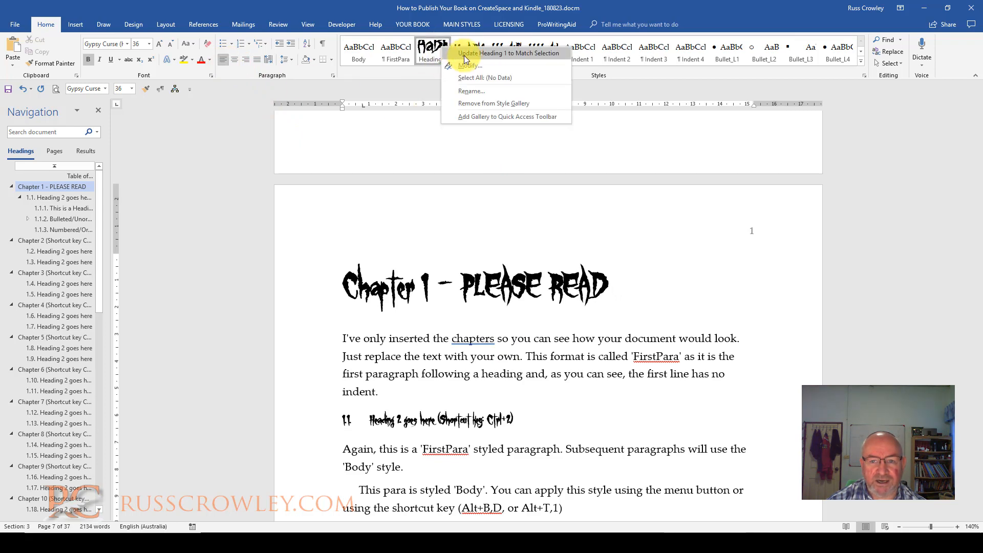
pyautogui.click(464, 55)
pyautogui.click(53, 241)
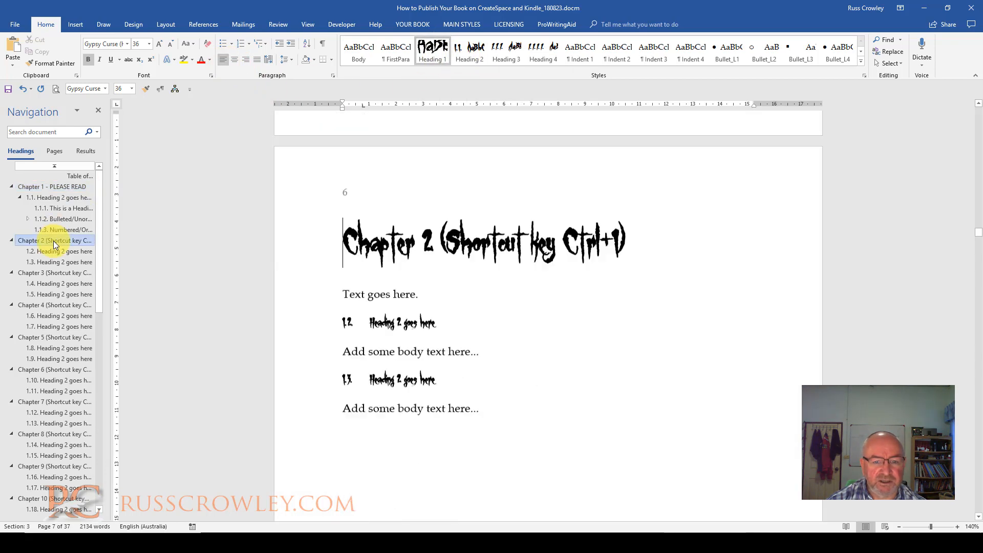
pyautogui.click(50, 271)
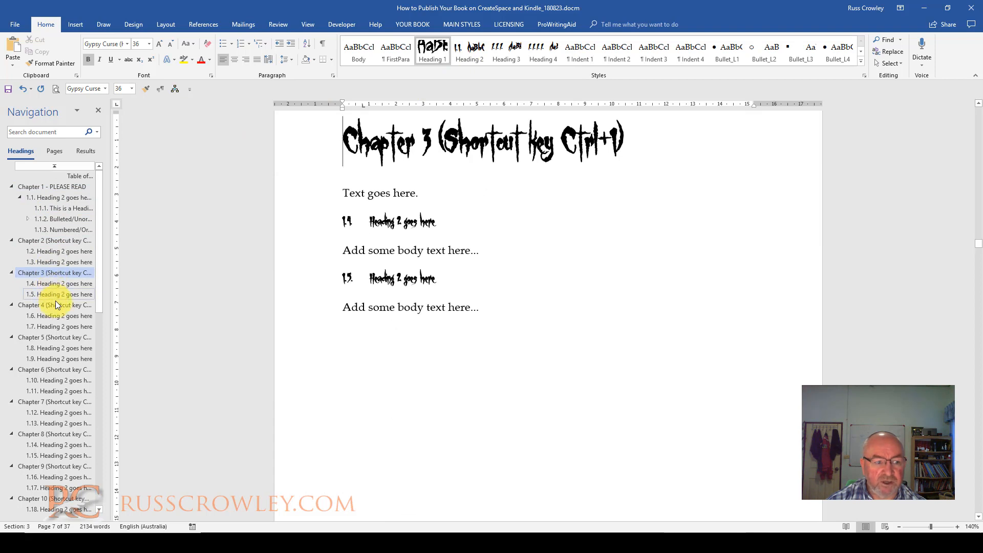
# Step: Place the cursor in Chapter 4's first paragraph and start creating a new custom theme font set
pyautogui.click(55, 303)
pyautogui.click(388, 197)
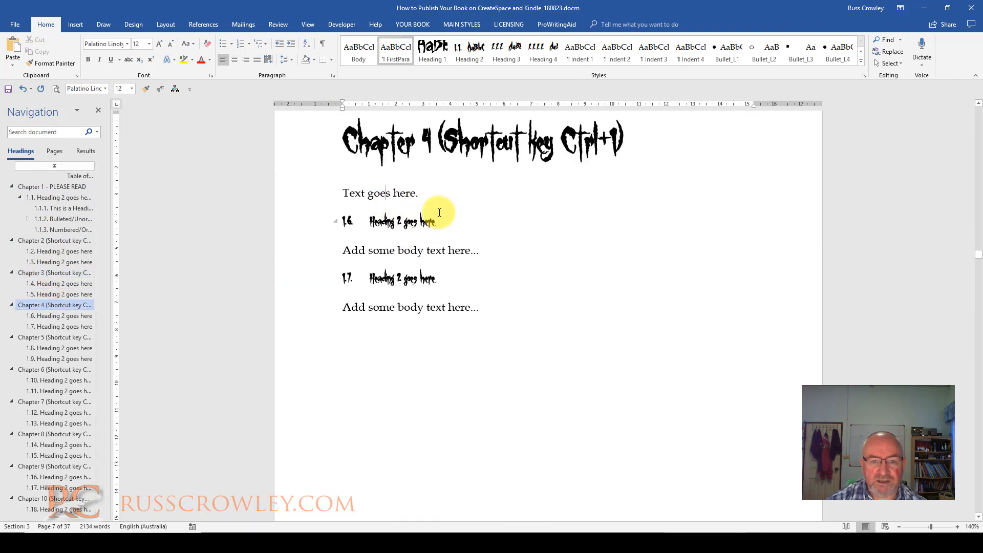
pyautogui.click(138, 23)
pyautogui.click(740, 51)
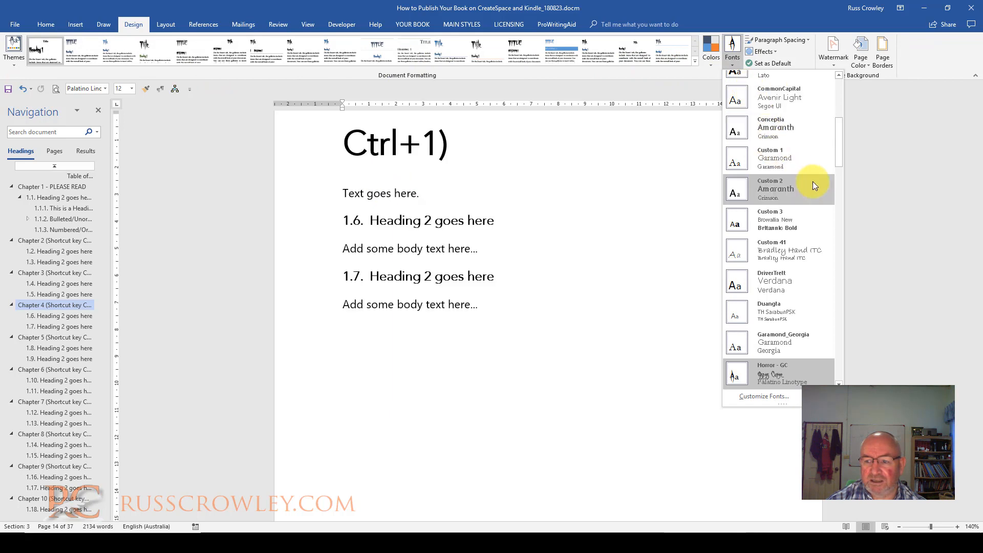
pyautogui.click(775, 396)
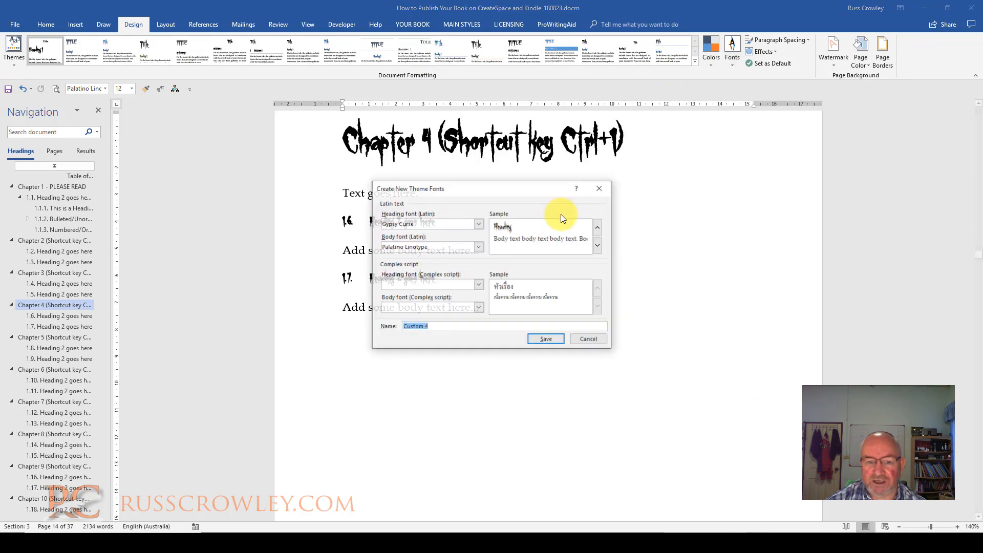
# Step: Choose Old English Text MT as the Latin body font and save the theme font set as Custom 4
pyautogui.click(478, 247)
pyautogui.moveTo(500, 310); pyautogui.dragTo(500, 292)
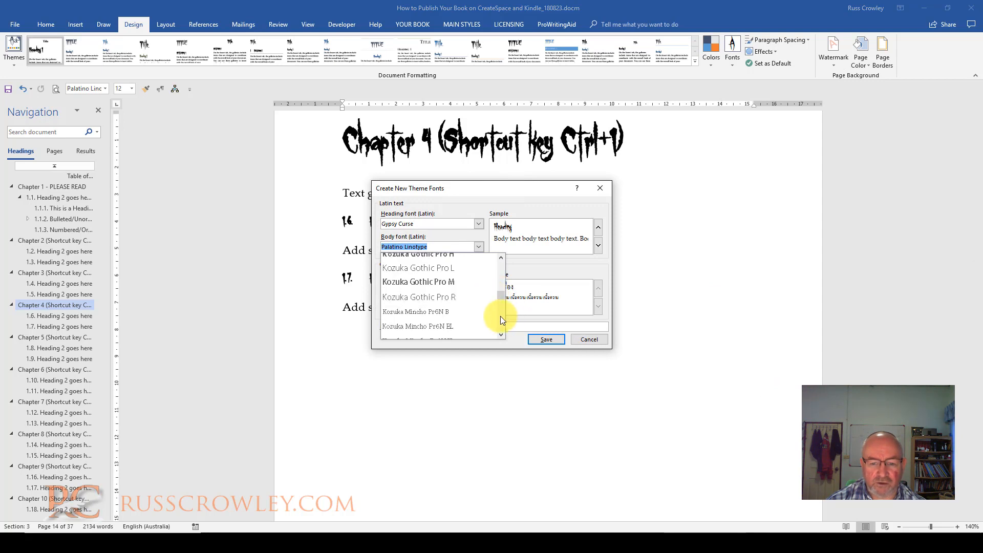
pyautogui.click(502, 316)
pyautogui.click(503, 318)
pyautogui.click(503, 318)
pyautogui.click(504, 318)
pyautogui.click(504, 318)
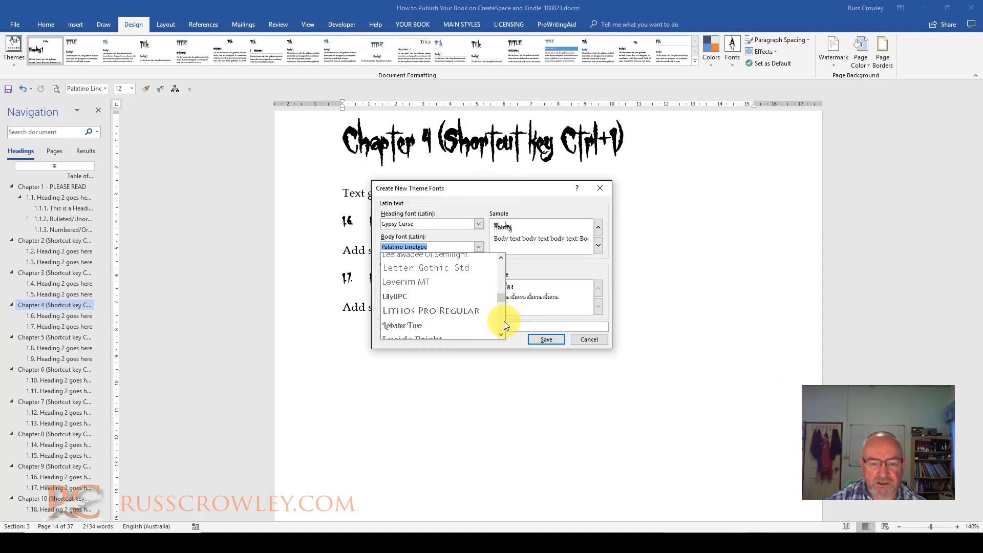
pyautogui.click(504, 321)
pyautogui.click(503, 321)
pyautogui.click(504, 322)
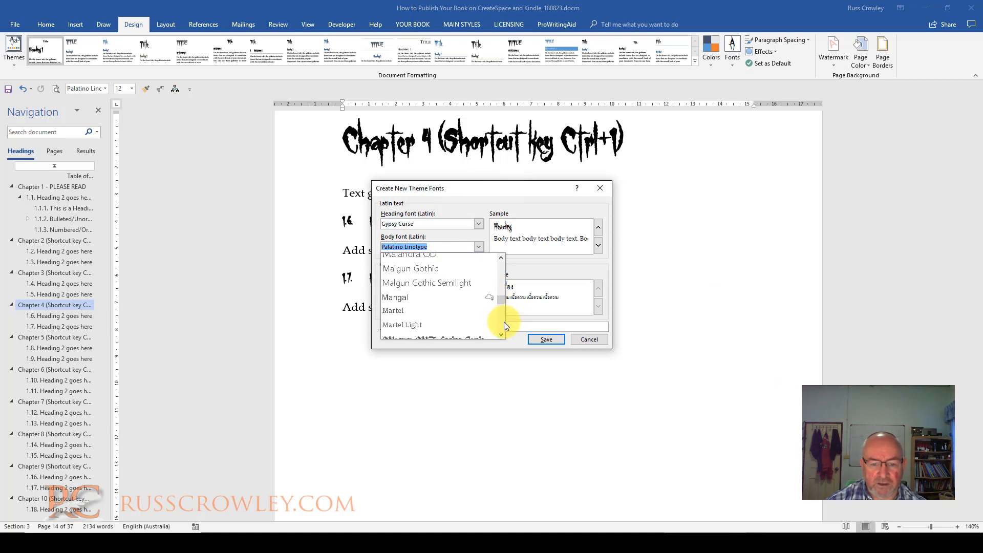
pyautogui.click(504, 321)
pyautogui.click(503, 322)
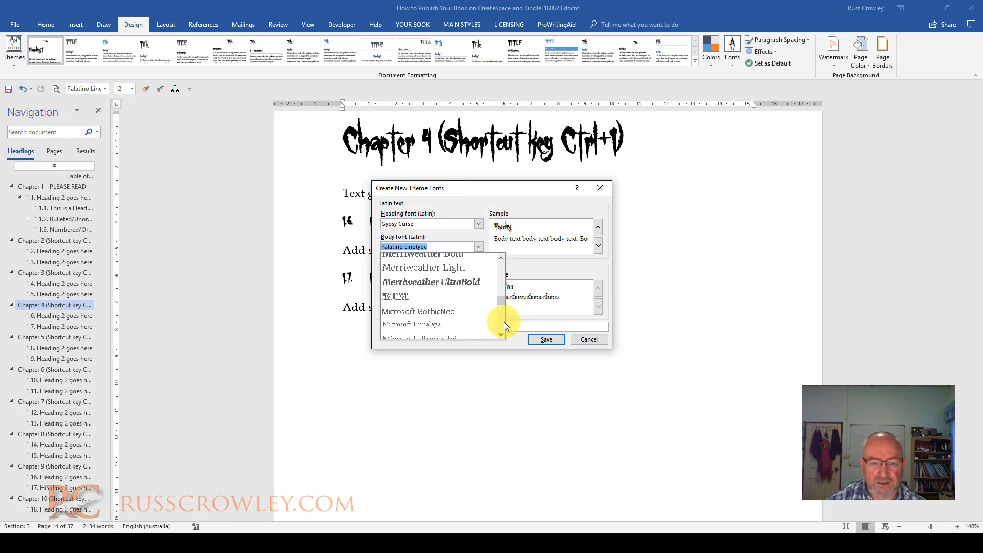
pyautogui.click(503, 325)
pyautogui.click(503, 324)
pyautogui.click(503, 324)
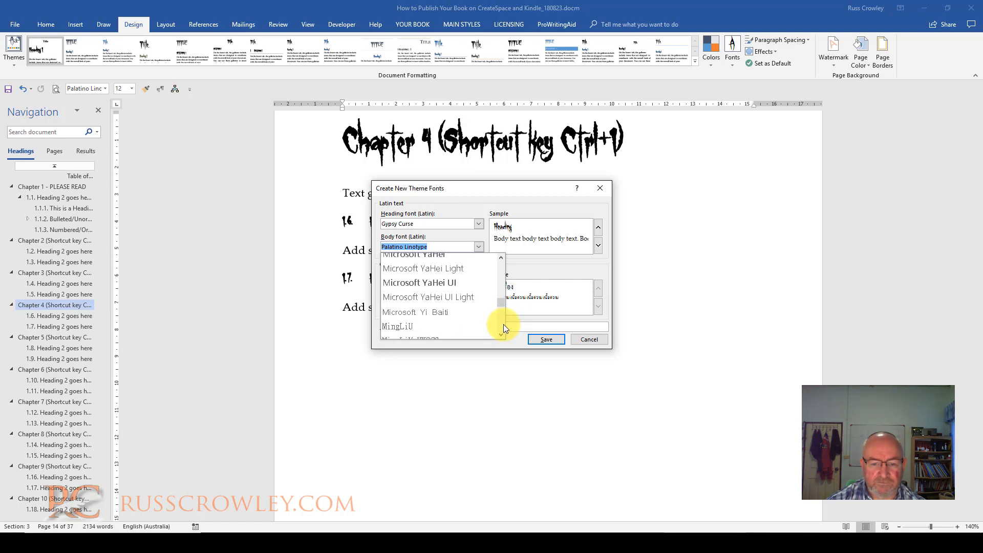
pyautogui.click(503, 325)
pyautogui.click(503, 324)
pyautogui.click(502, 324)
pyautogui.click(502, 324)
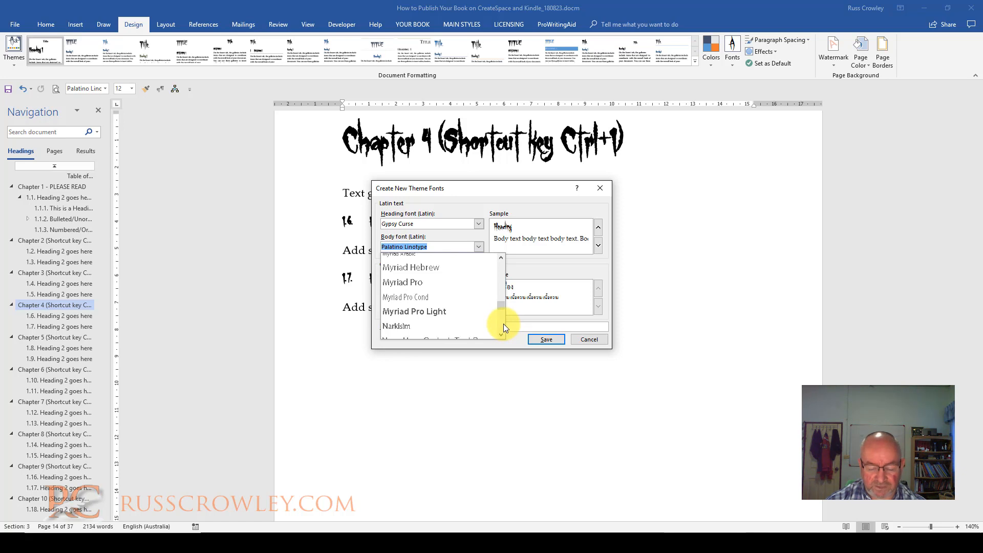
pyautogui.click(503, 324)
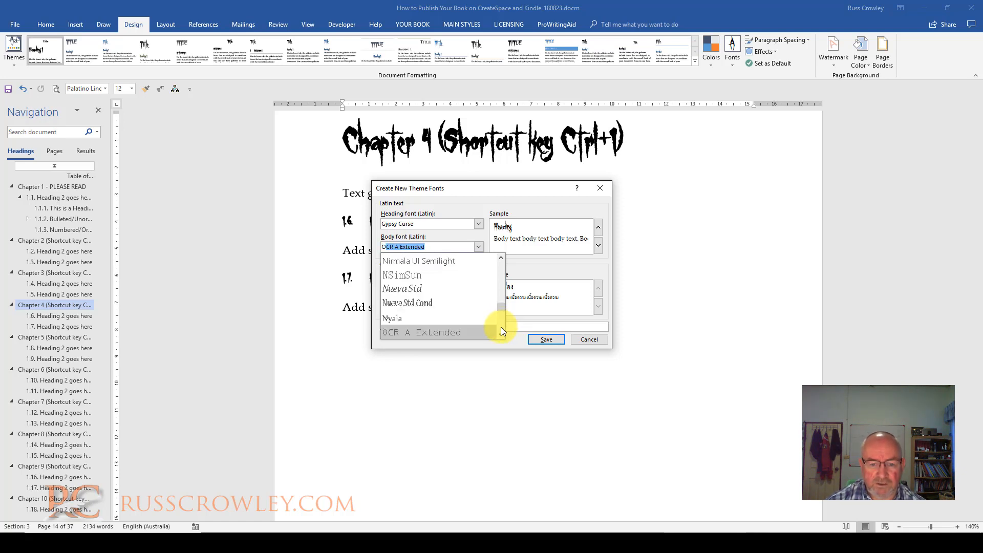
pyautogui.write('O')
pyautogui.click(468, 305)
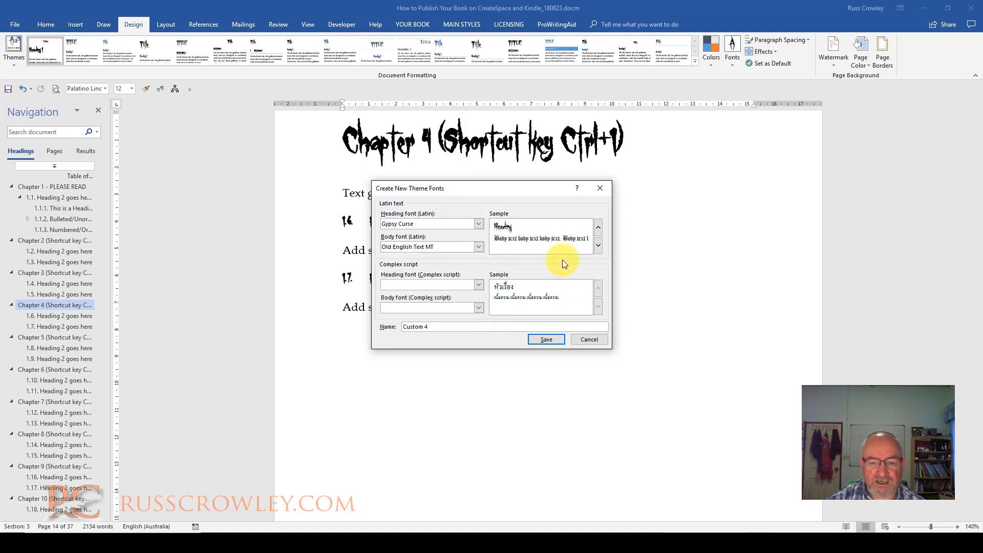
pyautogui.click(547, 339)
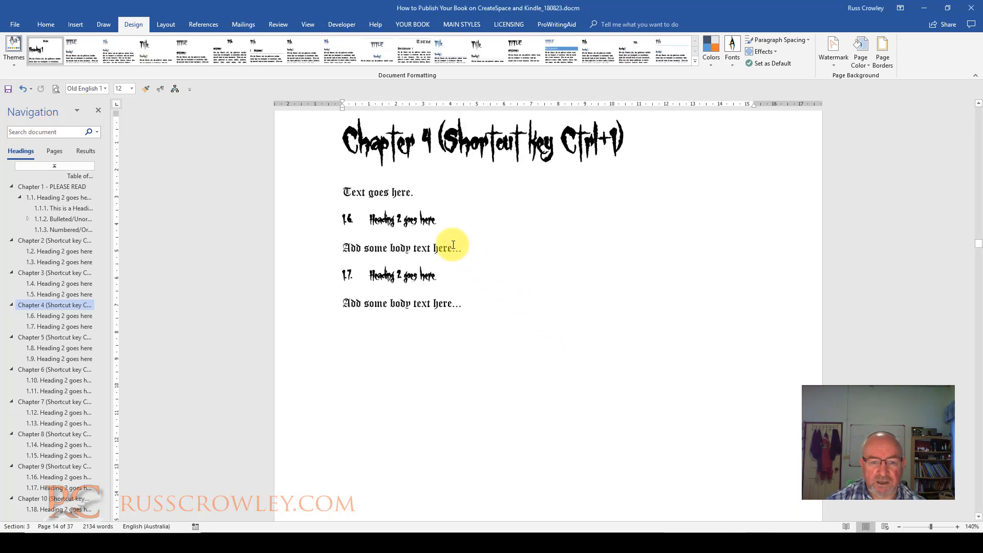
pyautogui.click(51, 20)
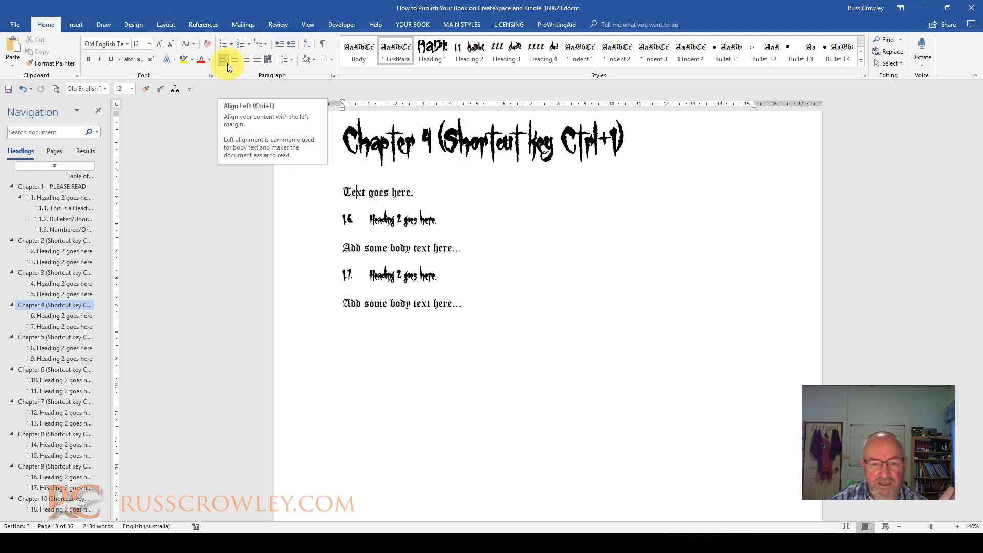
pyautogui.click(395, 192)
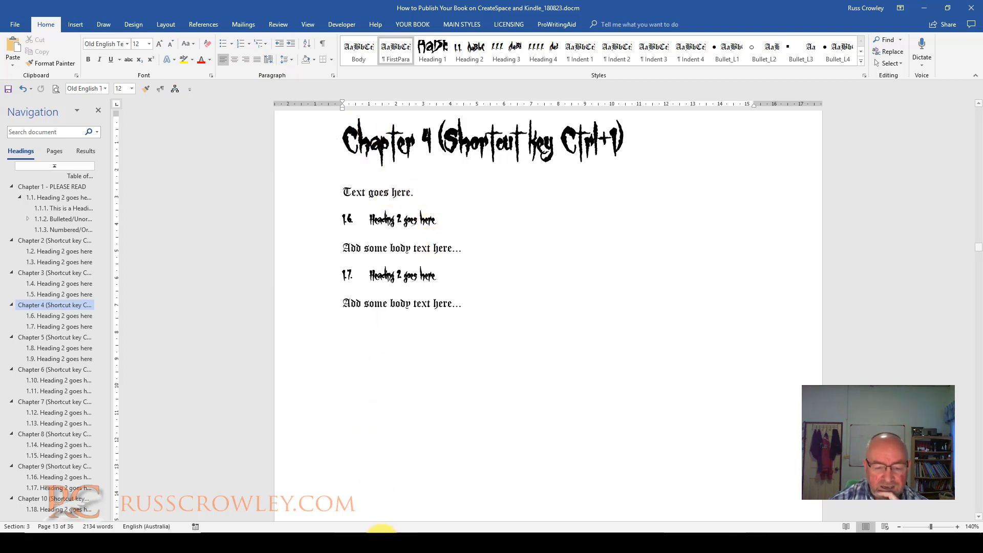
# Step: Switch to File Explorer and open the Oldways Regular folder among the fonts inside 1Click Book Creation's Font Packs folder
pyautogui.click(381, 542)
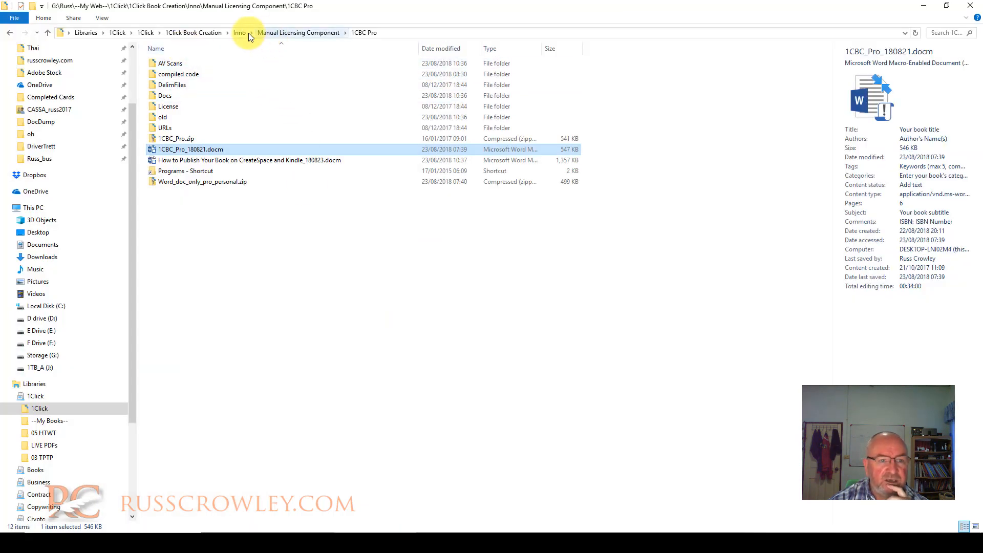
pyautogui.click(185, 32)
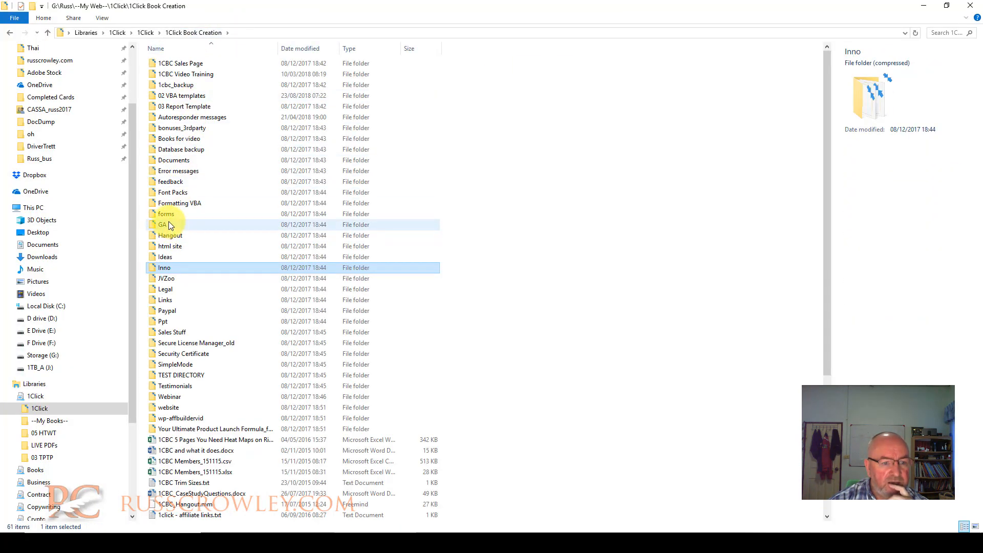
pyautogui.doubleClick(174, 192)
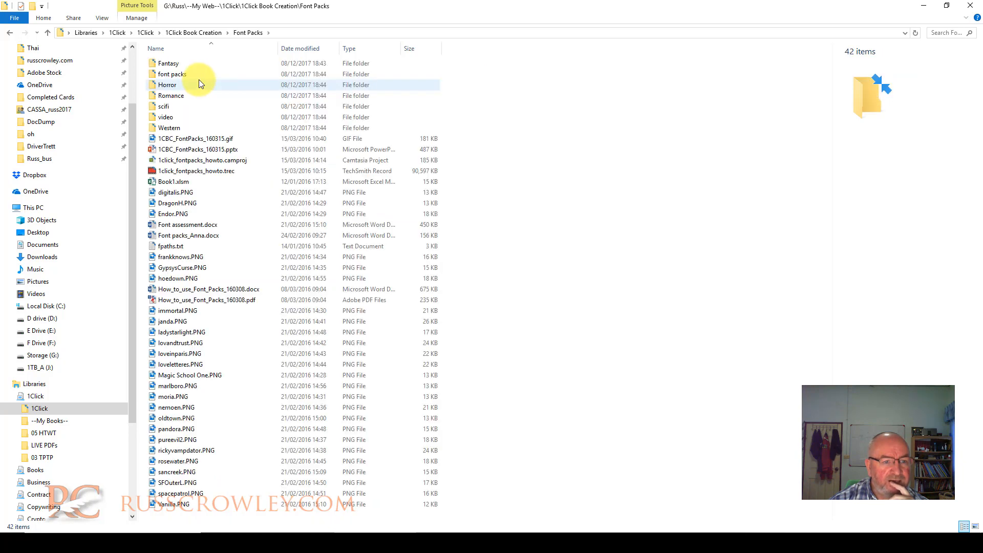
pyautogui.doubleClick(175, 74)
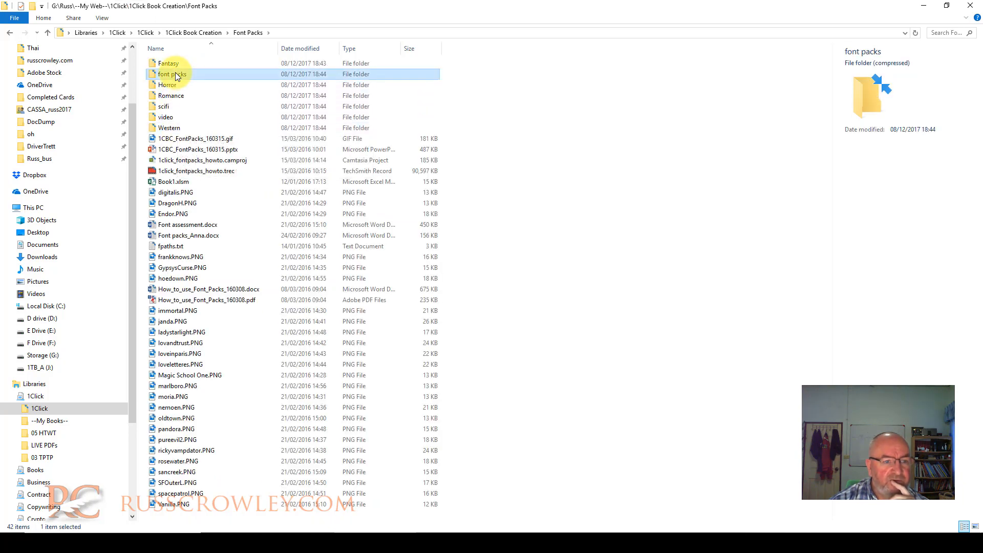
pyautogui.doubleClick(174, 74)
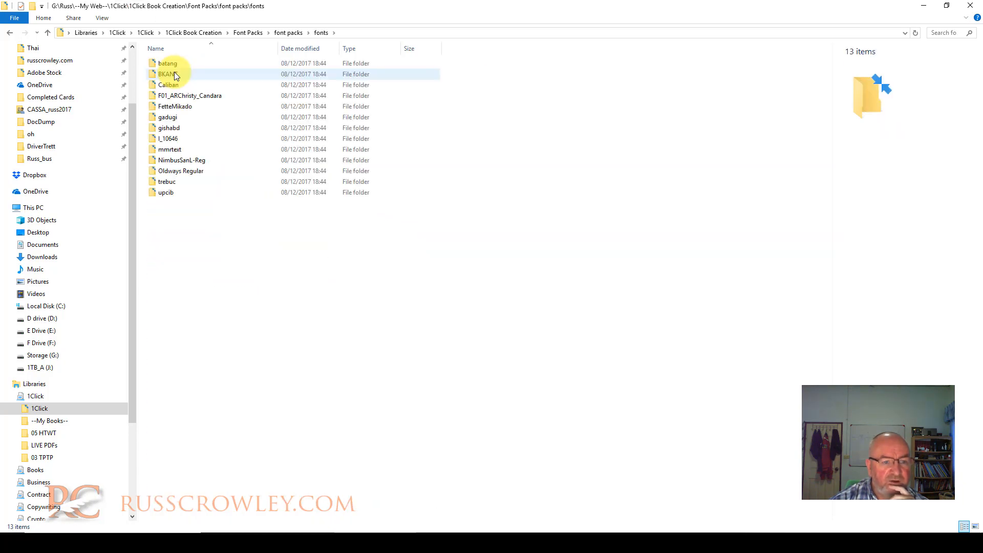
pyautogui.doubleClick(177, 172)
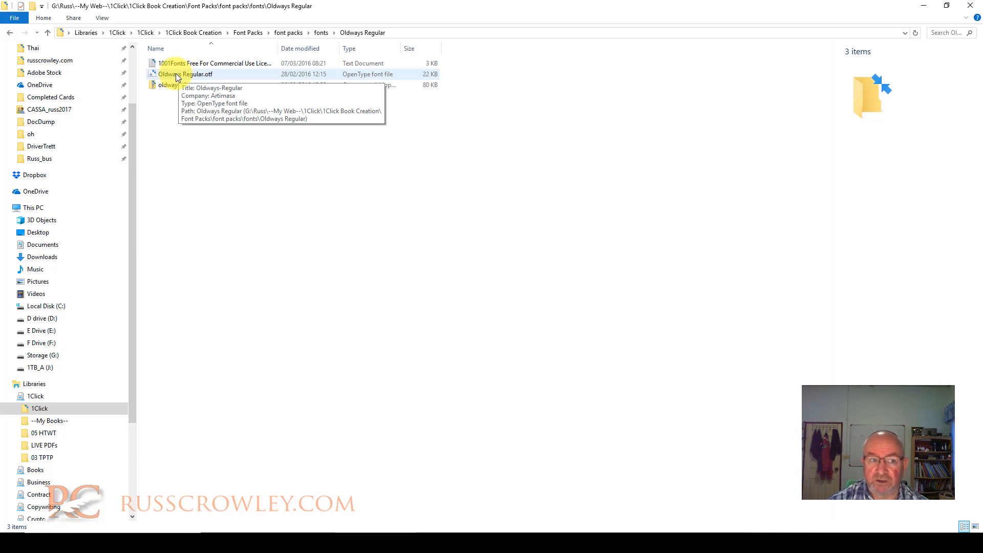
# Step: Install the Oldways Regular.otf font and close its preview
pyautogui.doubleClick(176, 76)
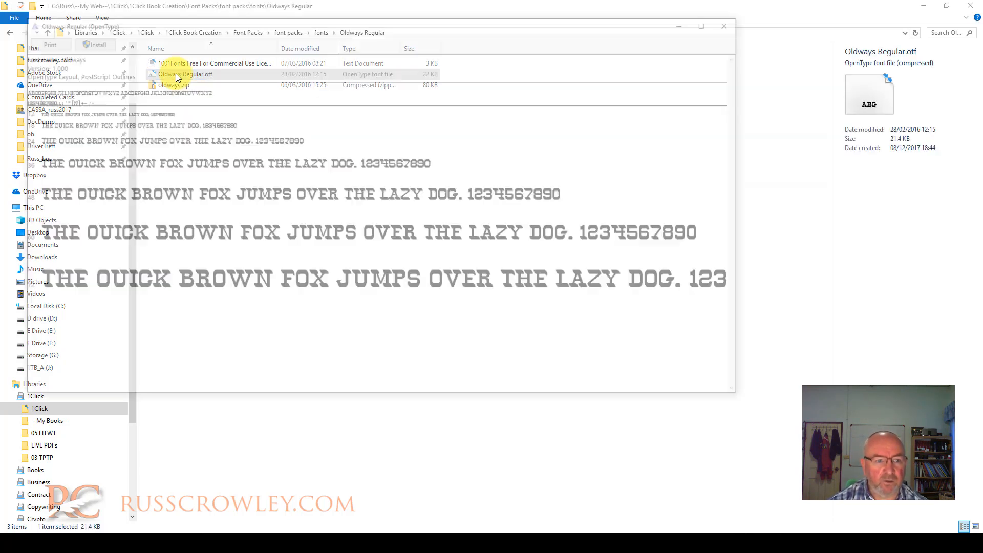
pyautogui.click(87, 40)
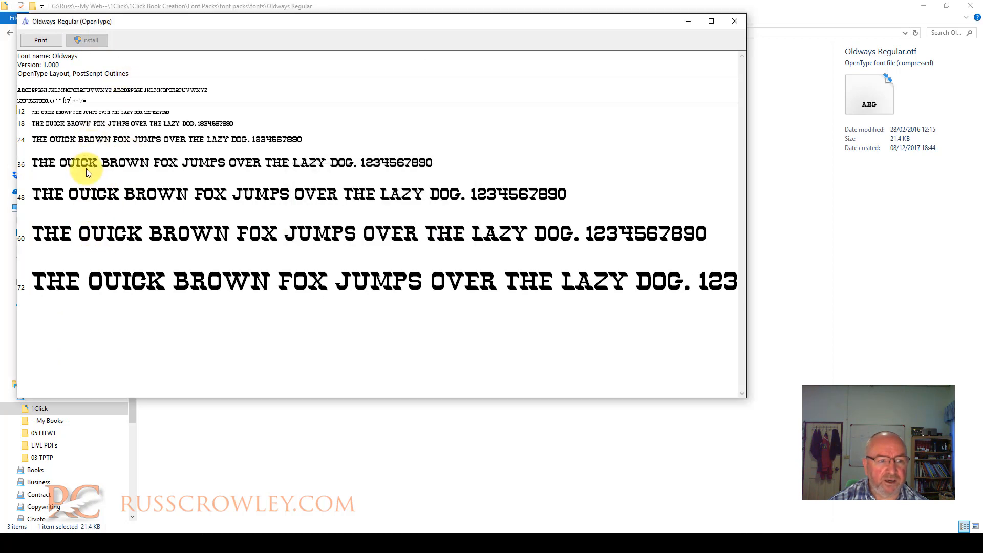
pyautogui.click(735, 20)
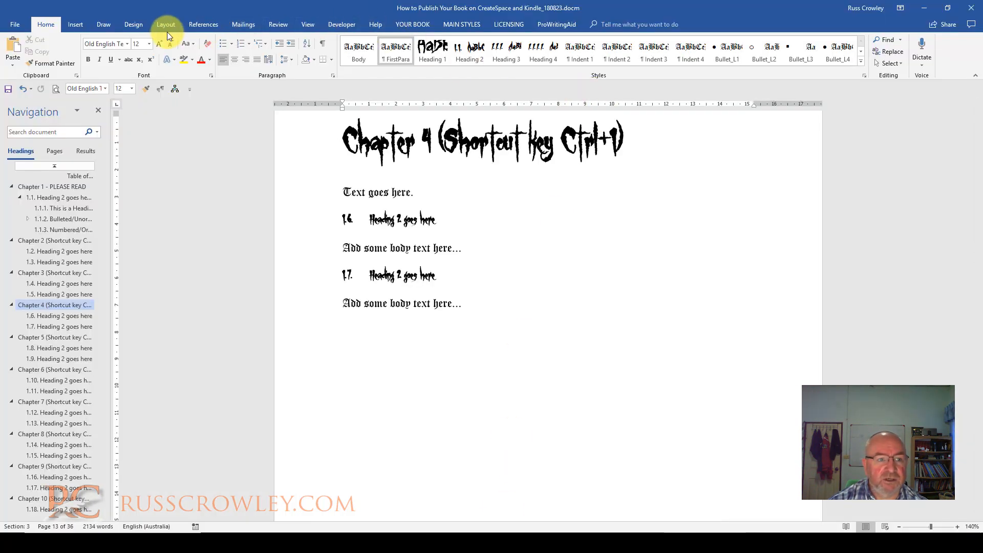
# Step: Switch back to Word and try to create a theme font set with Oldways as the Latin body font
pyautogui.click(135, 24)
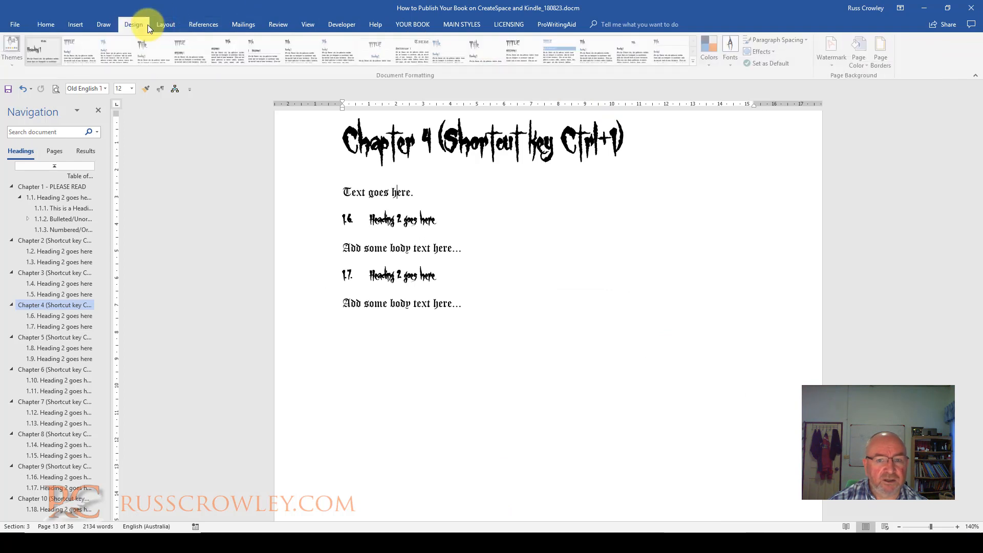
pyautogui.click(736, 51)
pyautogui.click(768, 395)
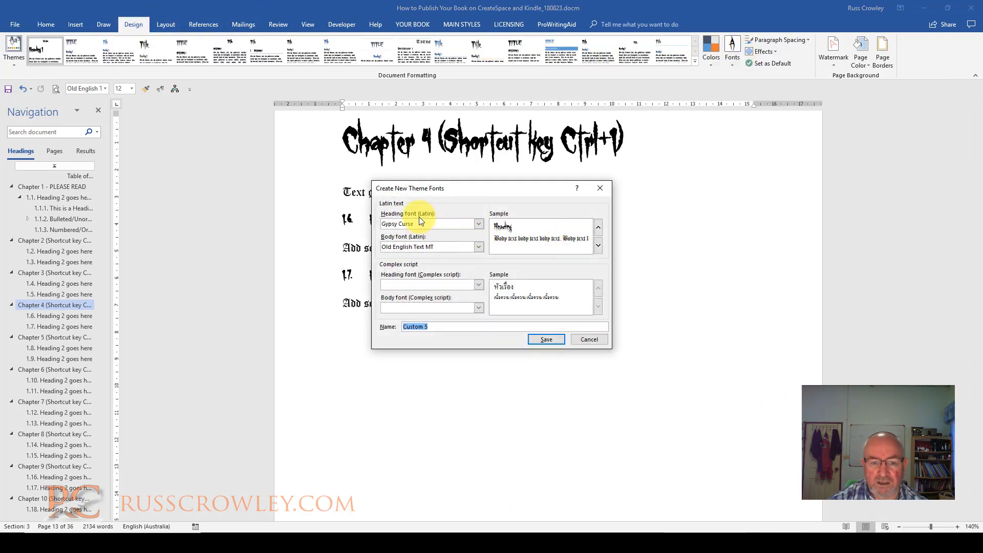
pyautogui.click(427, 246)
pyautogui.write('Old')
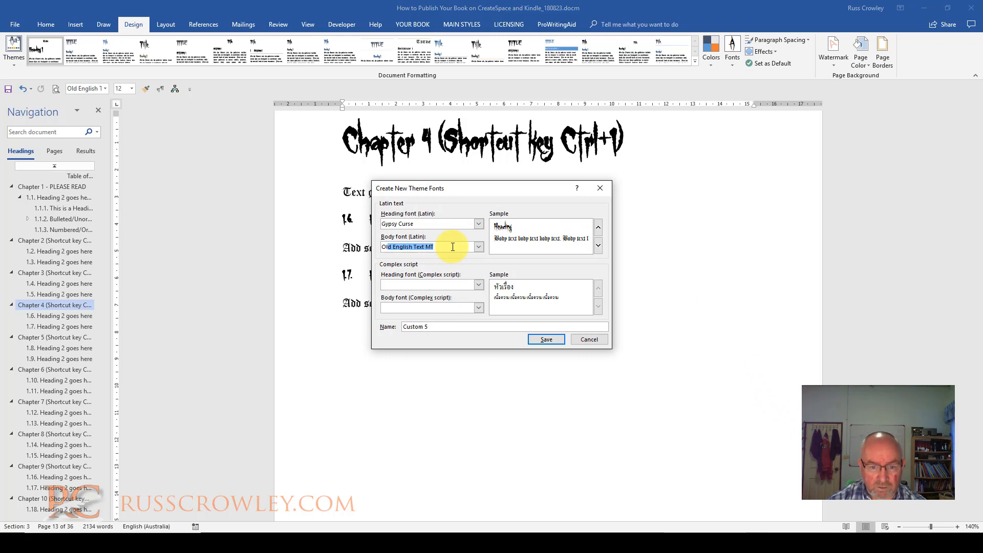
pyautogui.write('wa')
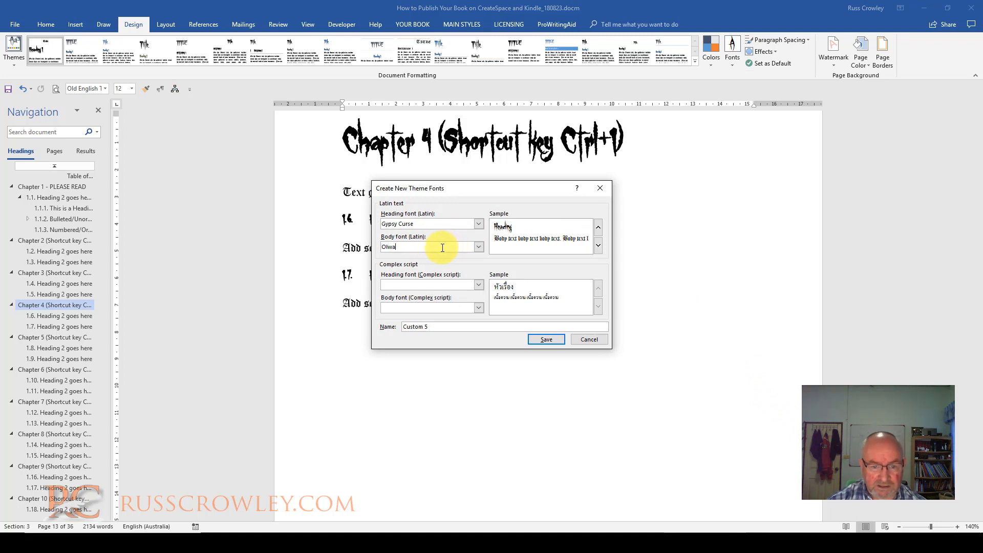
pyautogui.press('BackSpace')
pyautogui.press('BackSpace')
pyautogui.write('dwa')
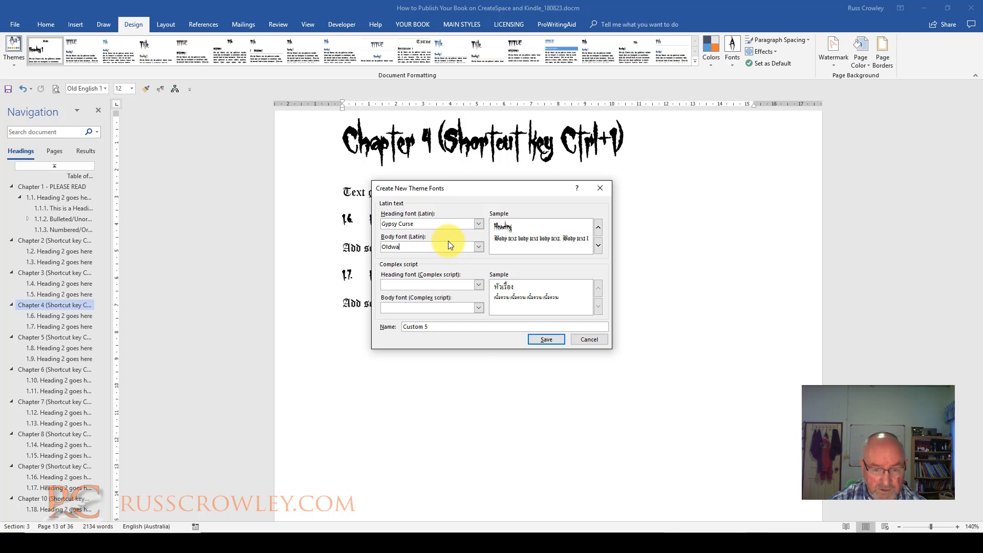
pyautogui.press('Return')
pyautogui.press('Return')
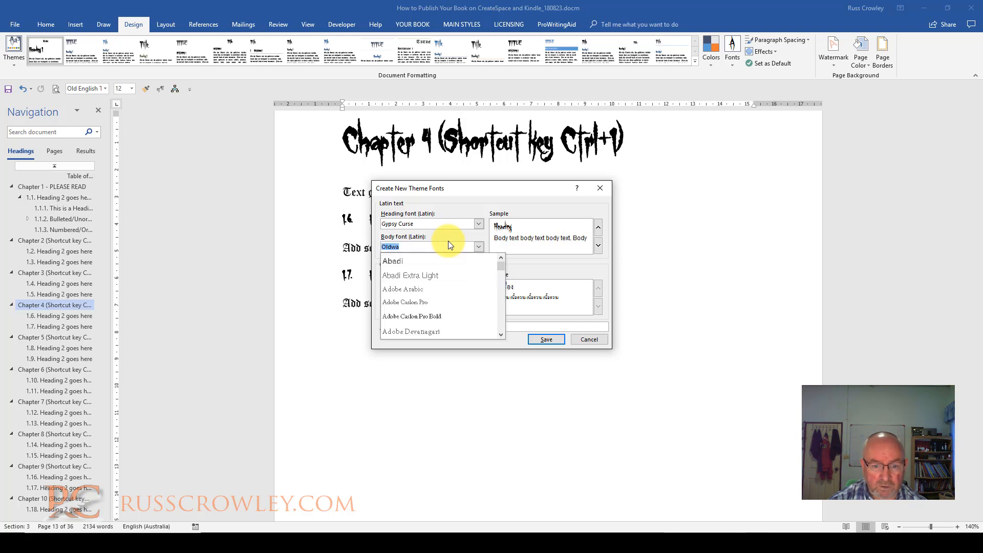
pyautogui.press('Escape')
pyautogui.press('Escape')
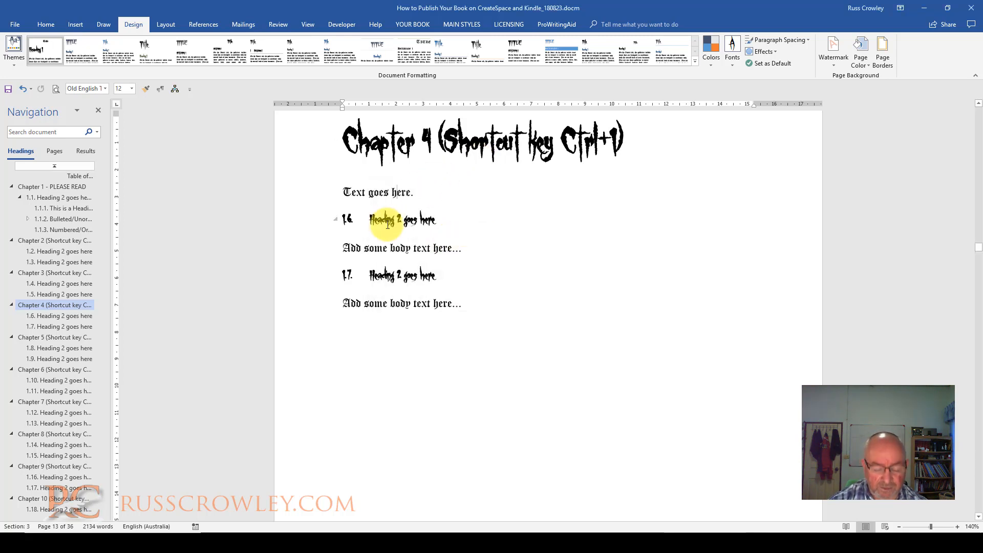
# Step: Save the document, restart Word and reopen How to Publish Your Book on CreateSpace and Kindle_180823.docm
pyautogui.hotkey('ctrl', 's')
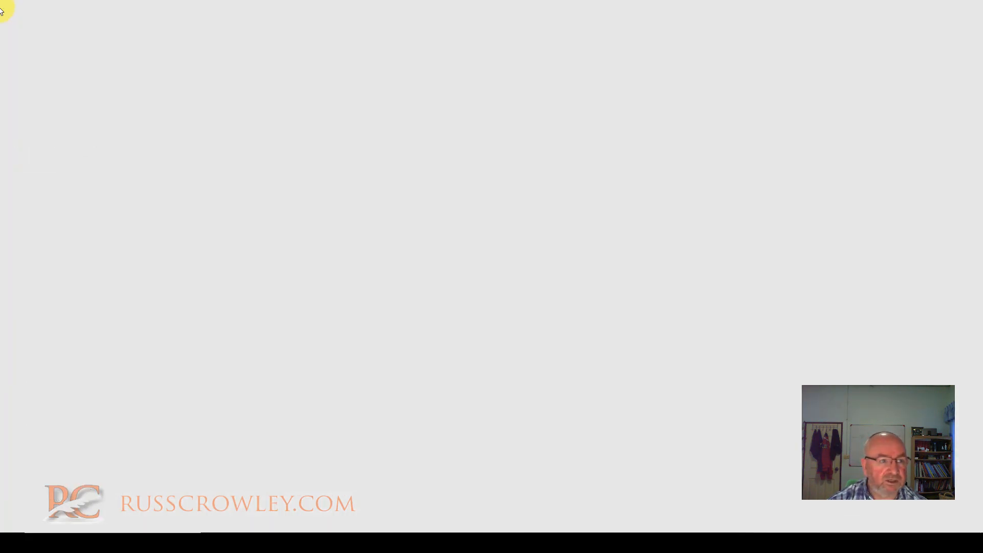
pyautogui.press('super')
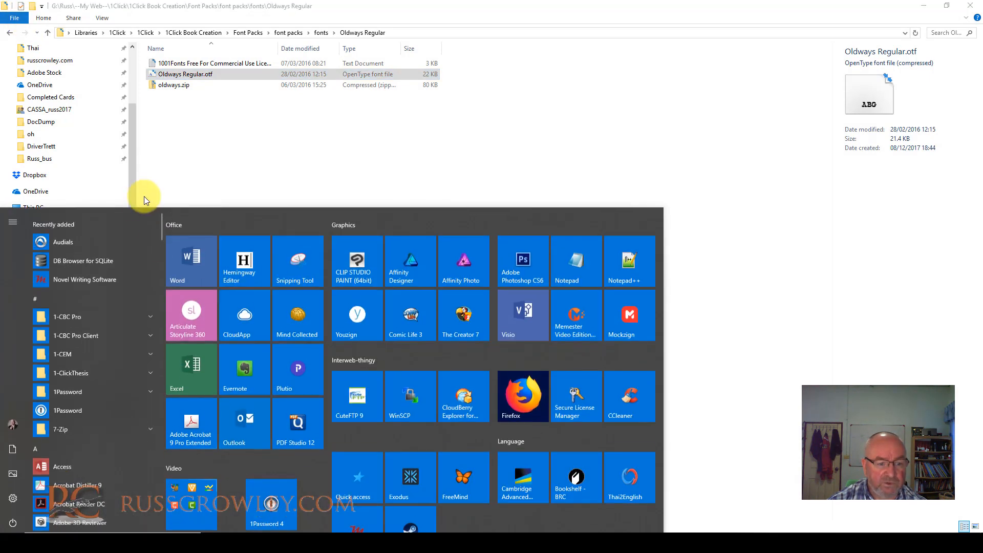
pyautogui.click(187, 250)
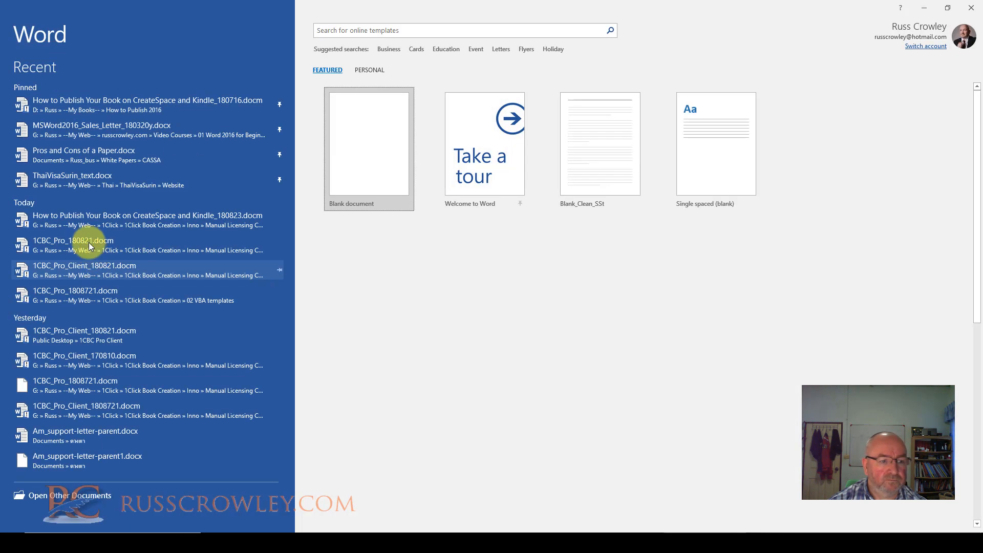
pyautogui.click(88, 220)
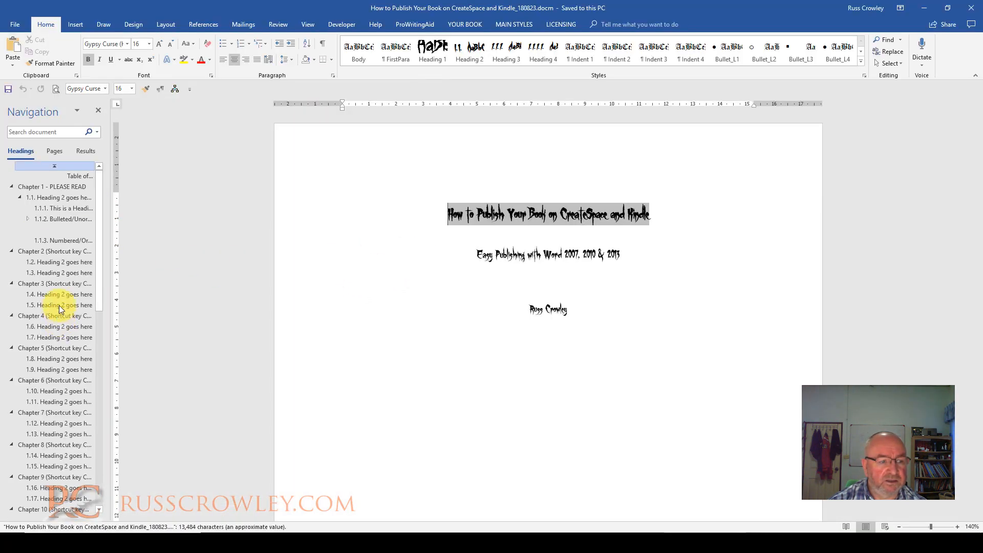
# Step: Go to the first Heading 2 of Chapter 2 and open the custom theme font set Horror - GC for editing
pyautogui.click(59, 251)
pyautogui.click(143, 25)
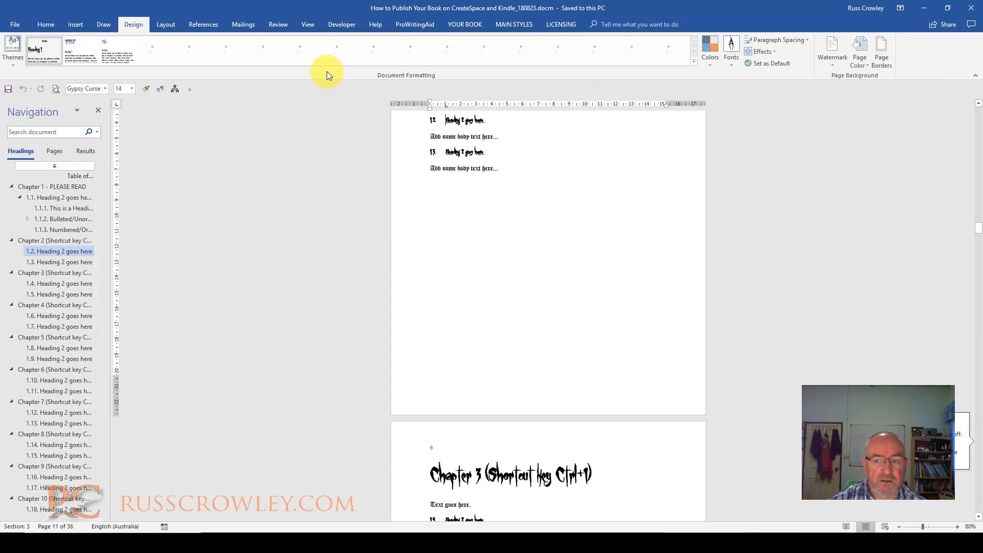
pyautogui.click(731, 63)
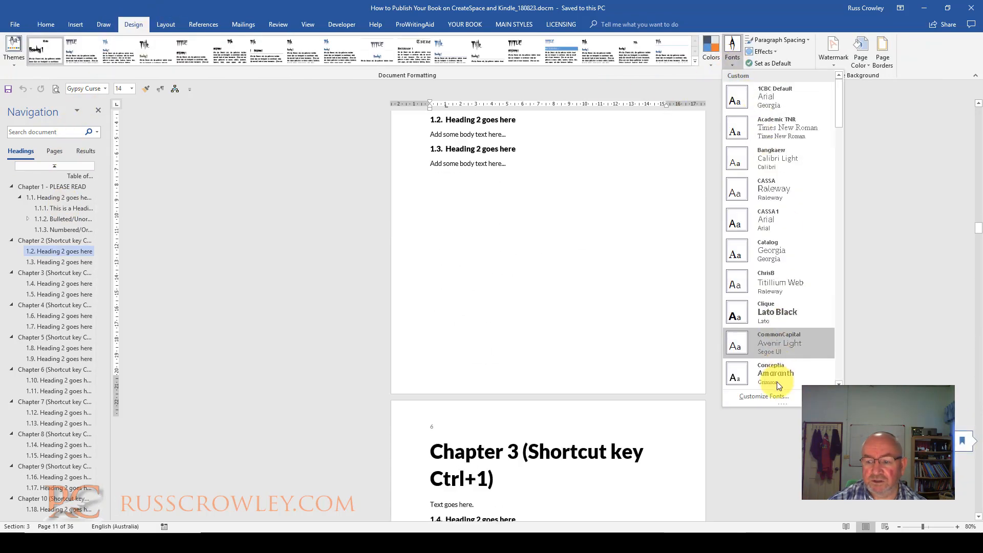
pyautogui.scroll(-3, 788, 280)
pyautogui.scroll(-3, 801, 217)
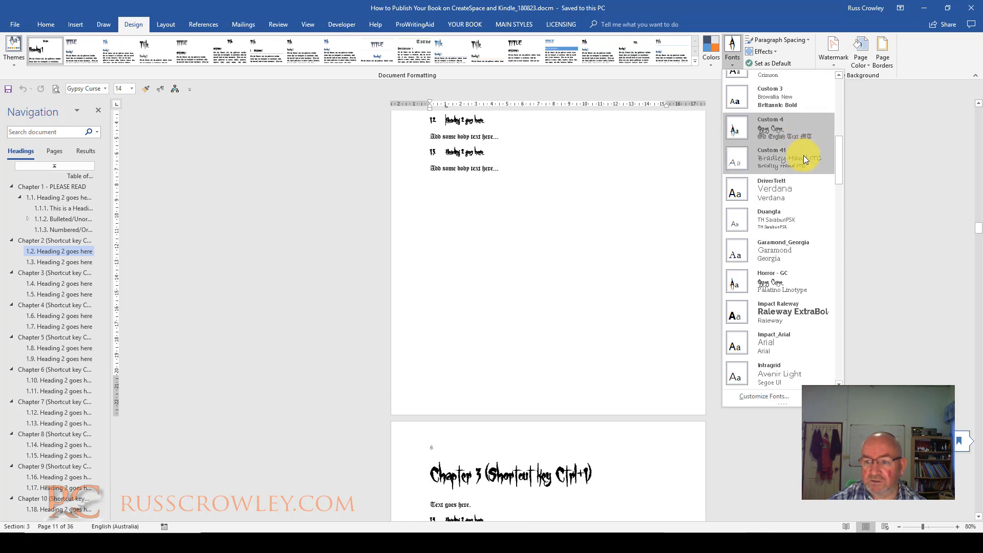
pyautogui.moveTo(840, 158)
pyautogui.mouseDown()
pyautogui.moveTo(842, 256)
pyautogui.moveTo(834, 167)
pyautogui.mouseUp()
pyautogui.rightClick(793, 220)
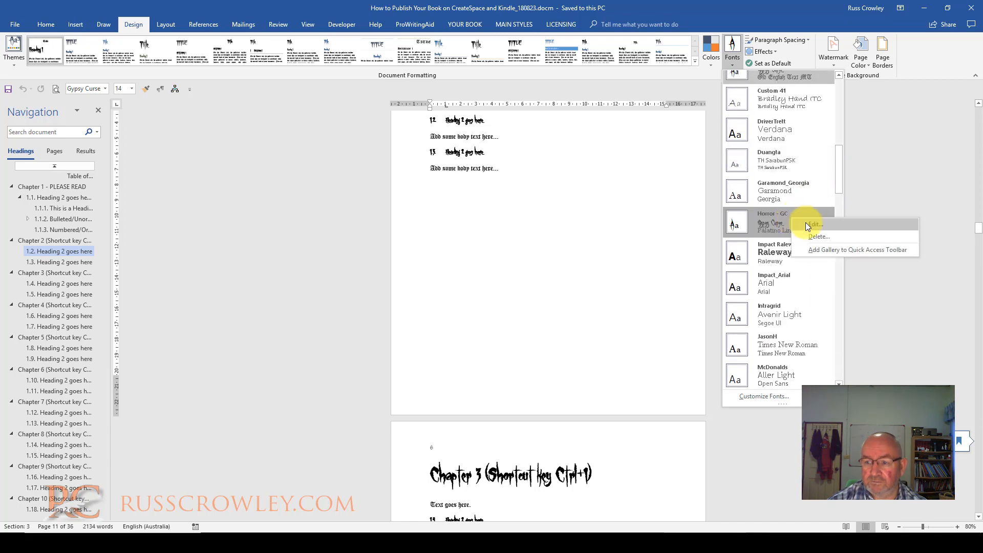
pyautogui.click(806, 222)
# Step: Set the Latin body font of the Horror - GC theme fonts to Oldways and save the set
pyautogui.click(477, 247)
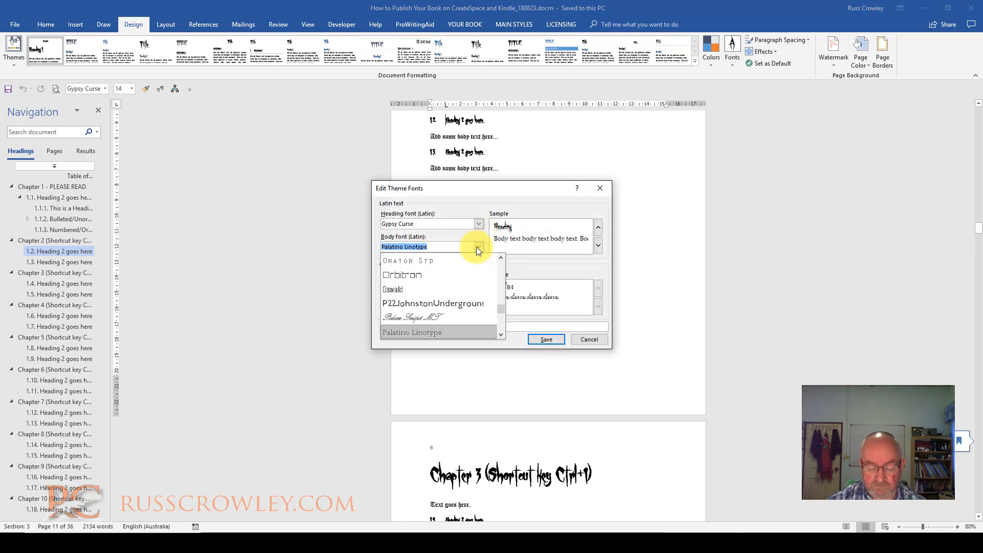
pyautogui.write('OCR A Extended')
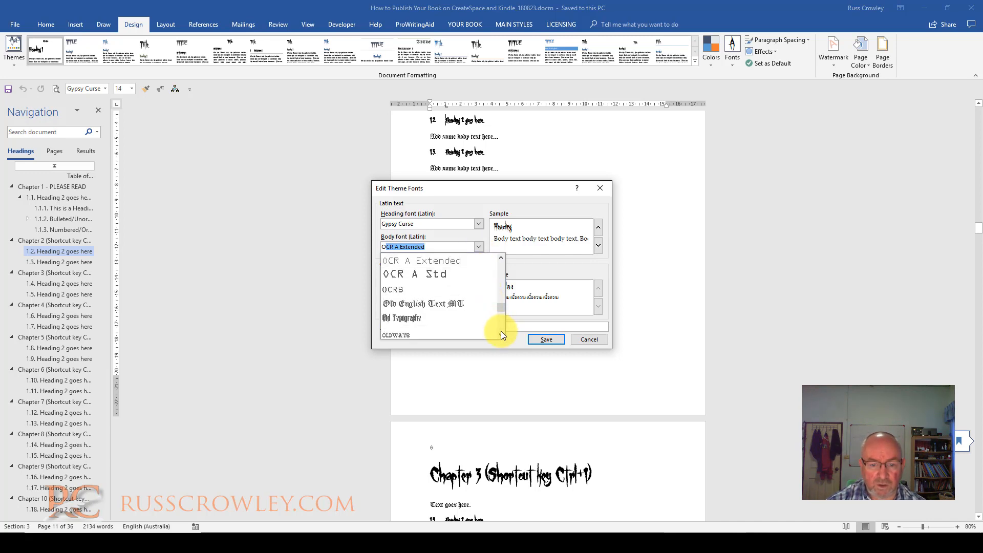
pyautogui.click(463, 335)
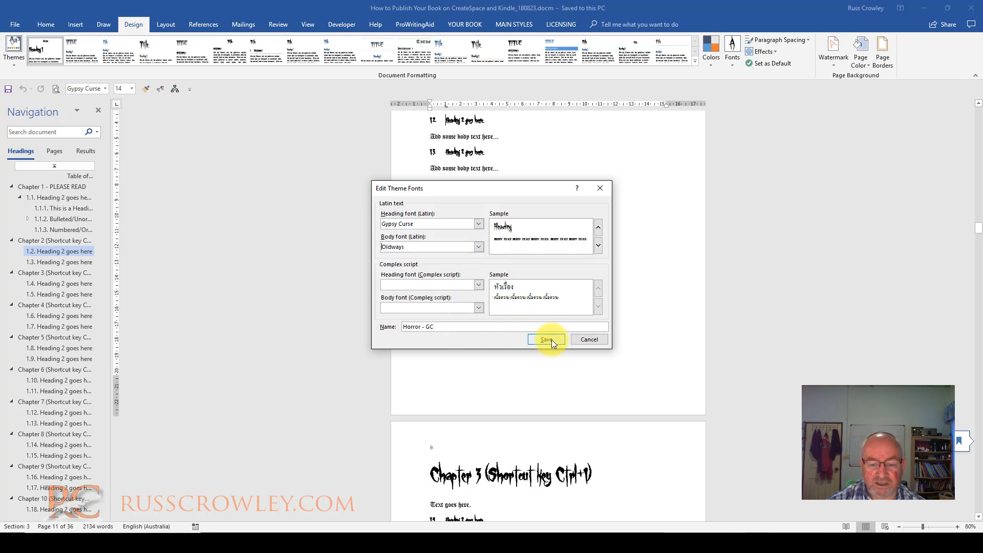
pyautogui.click(551, 339)
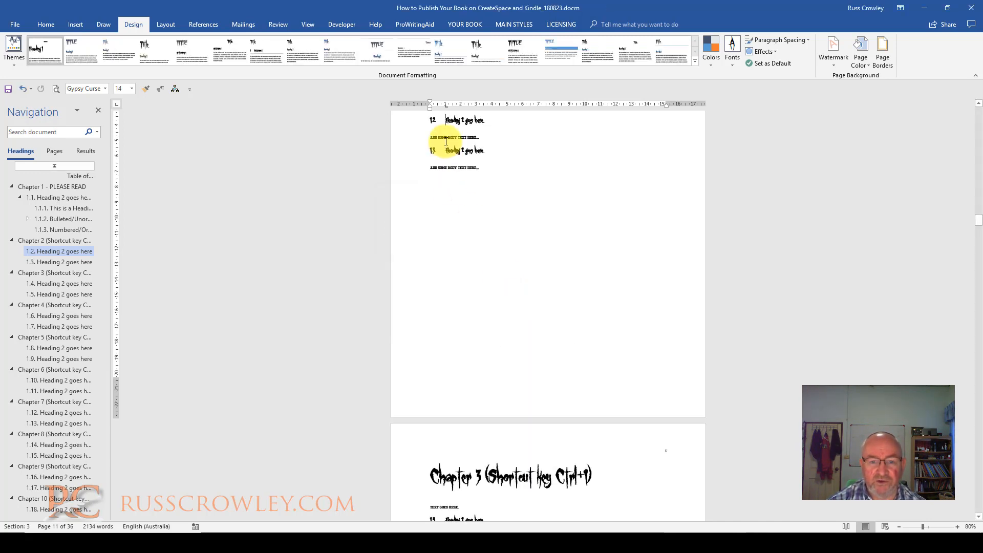
# Step: Examine the fonts of the Chapter 2 title and the body text beneath it
pyautogui.keyDown('ctrl'); pyautogui.scroll(-2, 446, 141); pyautogui.keyUp('ctrl')
pyautogui.keyDown('ctrl'); pyautogui.scroll(6, 444, 135); pyautogui.keyUp('ctrl')
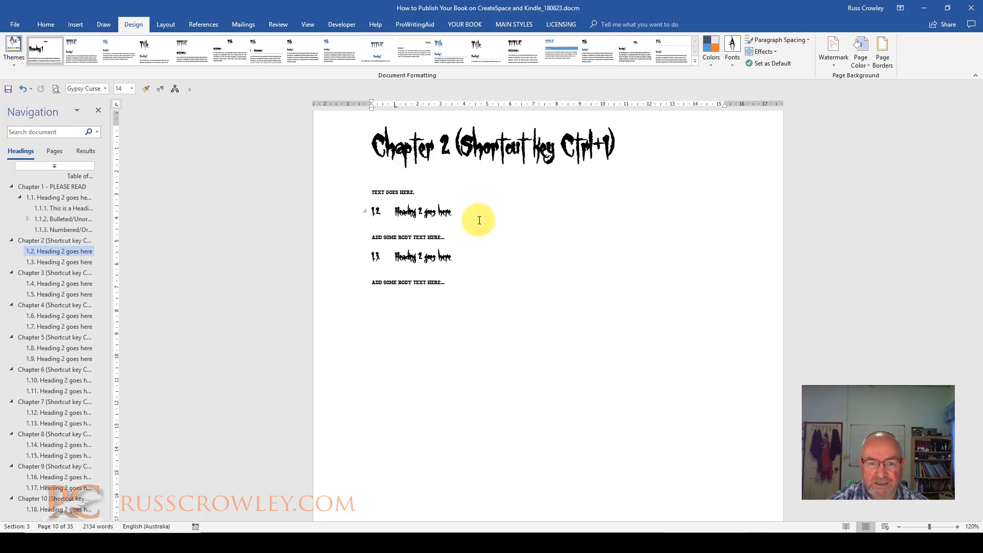
pyautogui.click(425, 148)
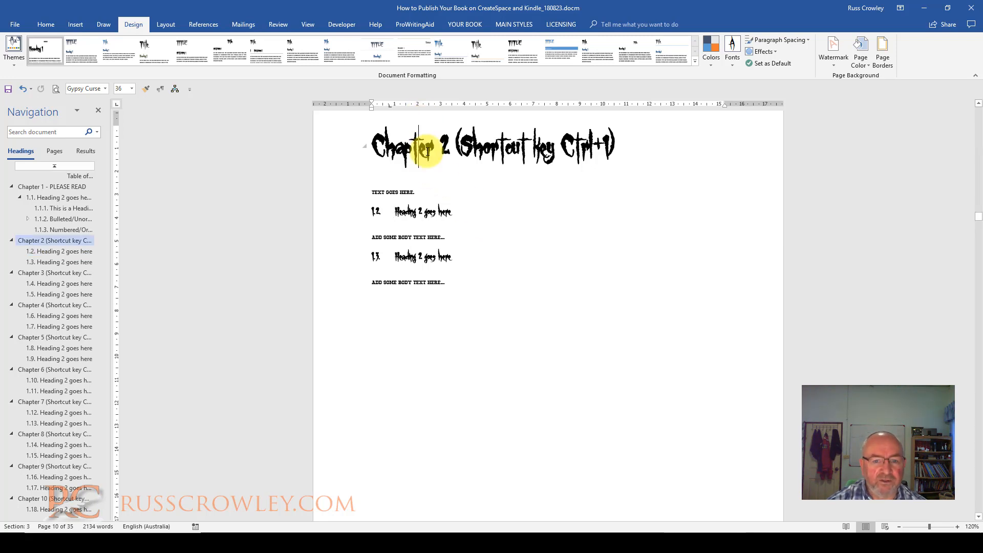
pyautogui.click(525, 194)
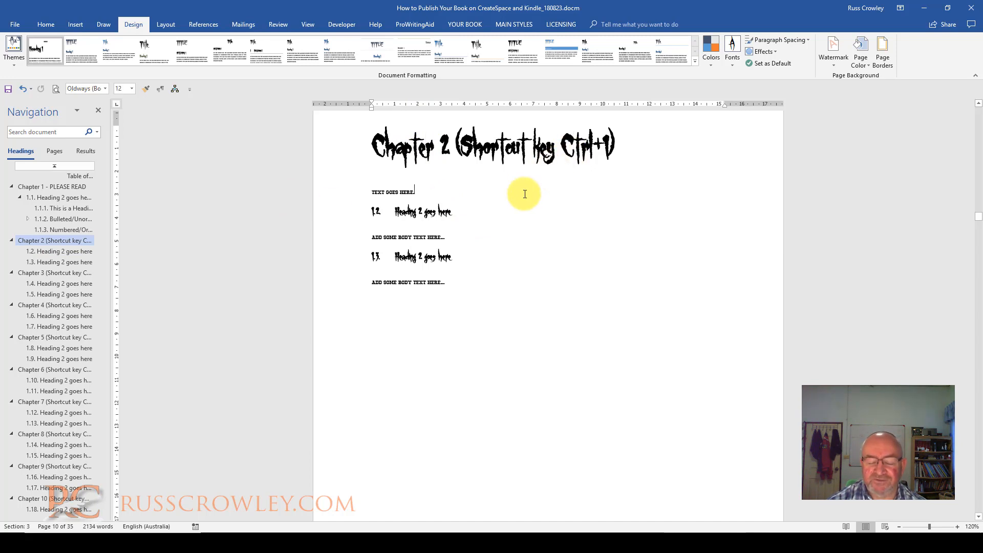